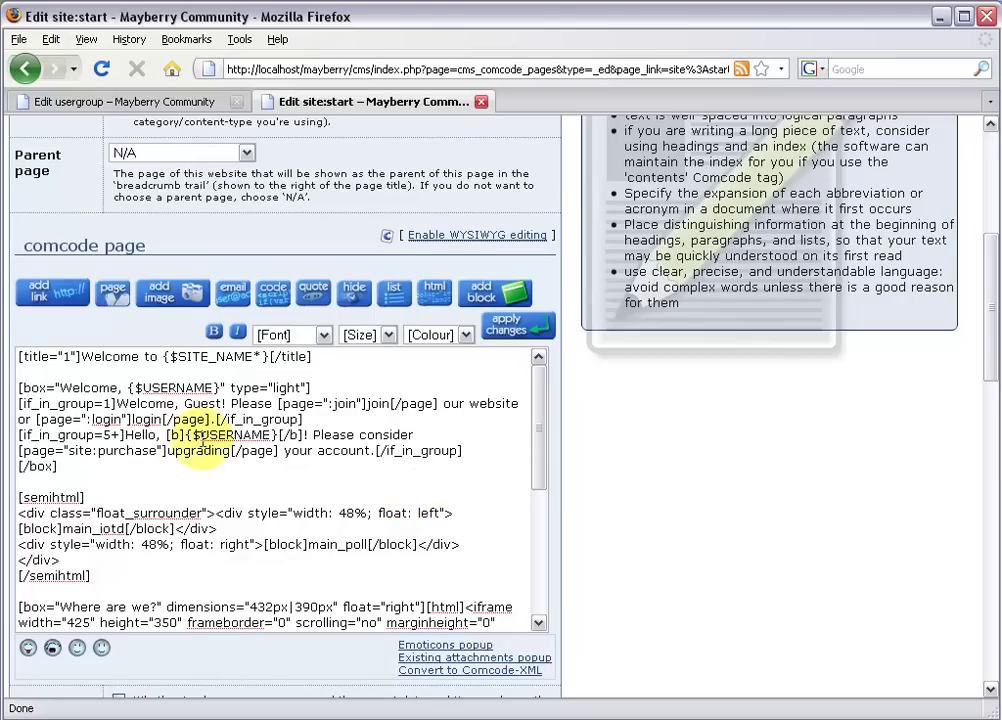
Step: Add a new line before [/box] in the start page Comcode and begin an [if_in_group= tag
{"action": "key", "text": "Return"}
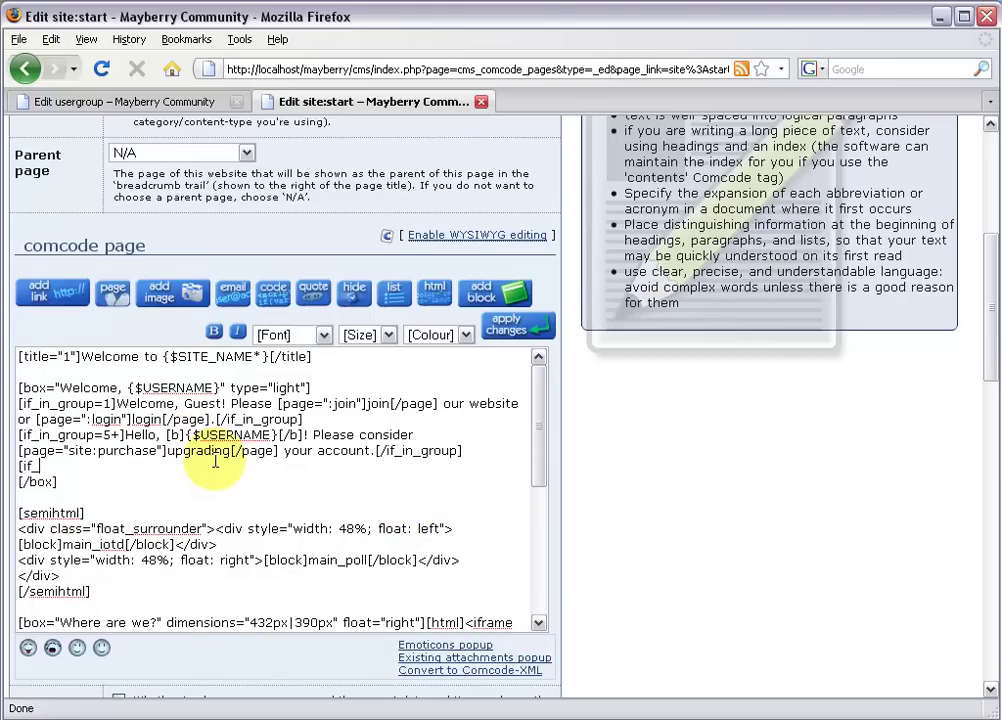
{"action": "type", "text": "[if_in_group="}
Step: Check the usergroup IDs, then enter 2-4 as the new condition's group range
{"action": "left_click", "coordinate": [124, 104]}
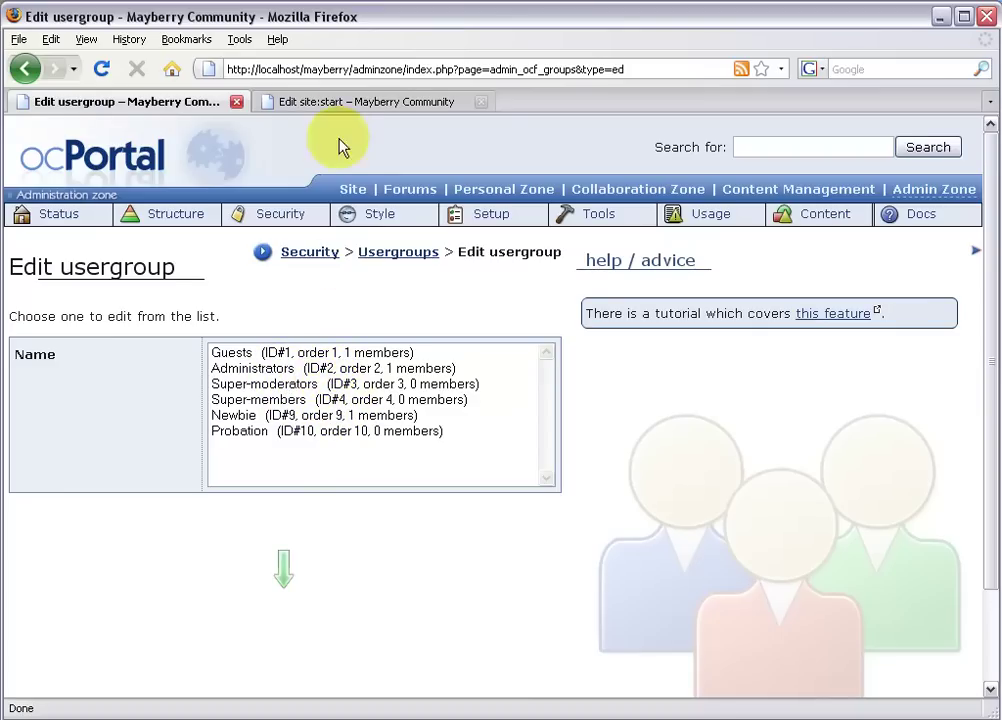
{"action": "left_click", "coordinate": [335, 102]}
{"action": "type", "text": "2"}
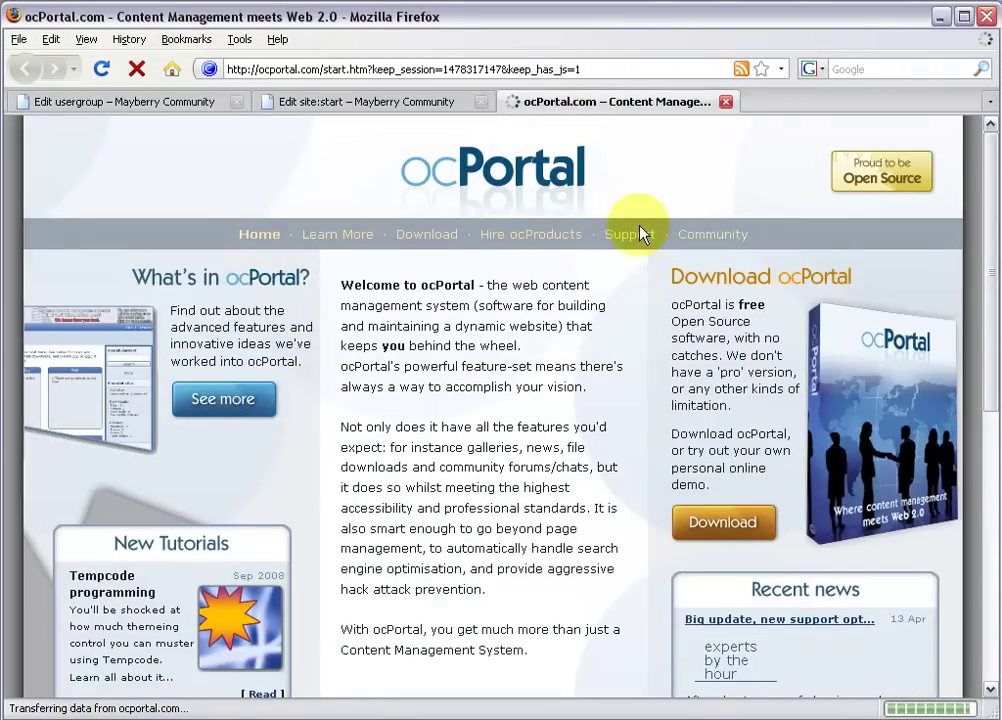
Step: On ocPortal.com, open the Advanced configuration tutorial 'Filtering using ocFilter syntax' and scroll to its syntax section
{"action": "left_click", "coordinate": [640, 236]}
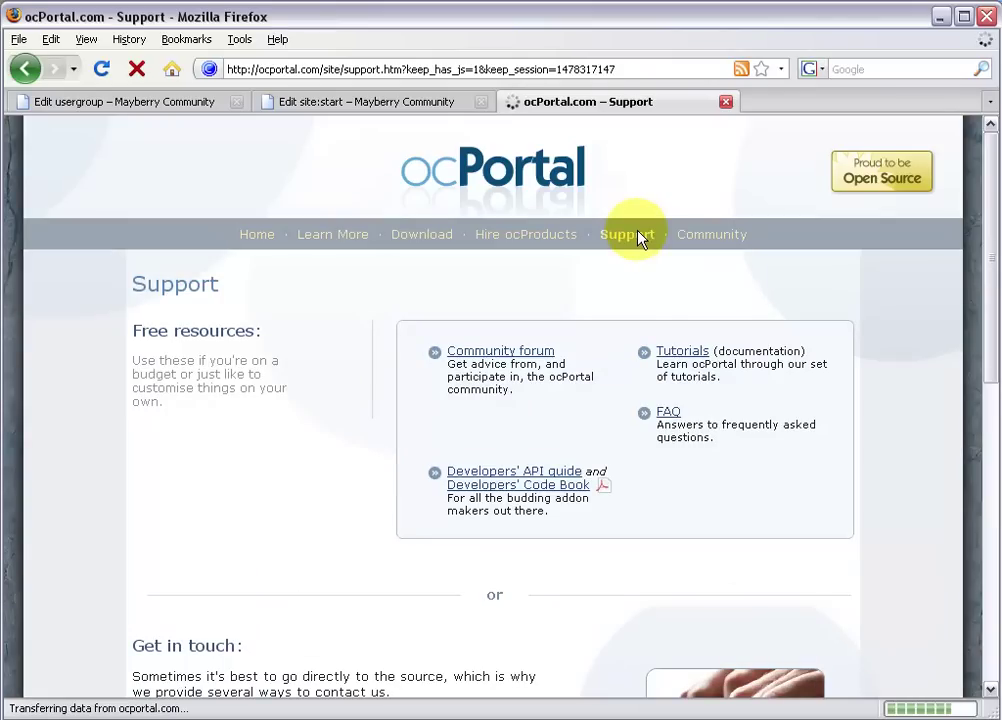
{"action": "left_click", "coordinate": [660, 351]}
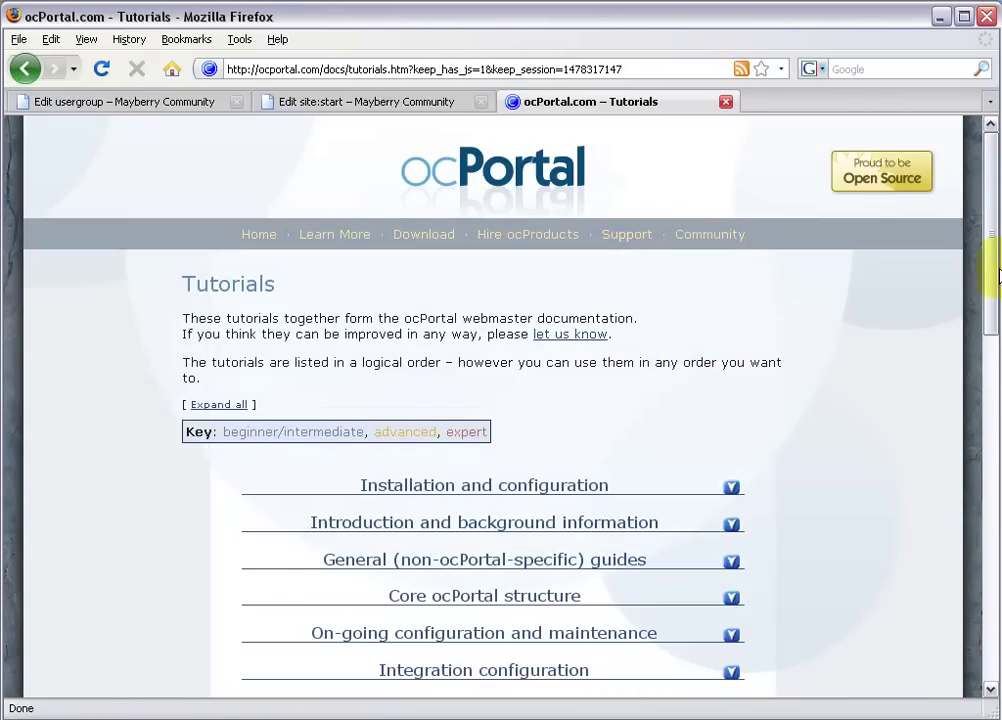
{"action": "left_click_drag", "start_coordinate": [991, 264], "coordinate": [988, 290]}
{"action": "scroll", "coordinate": [990, 295], "scroll_direction": "down", "scroll_amount": 6}
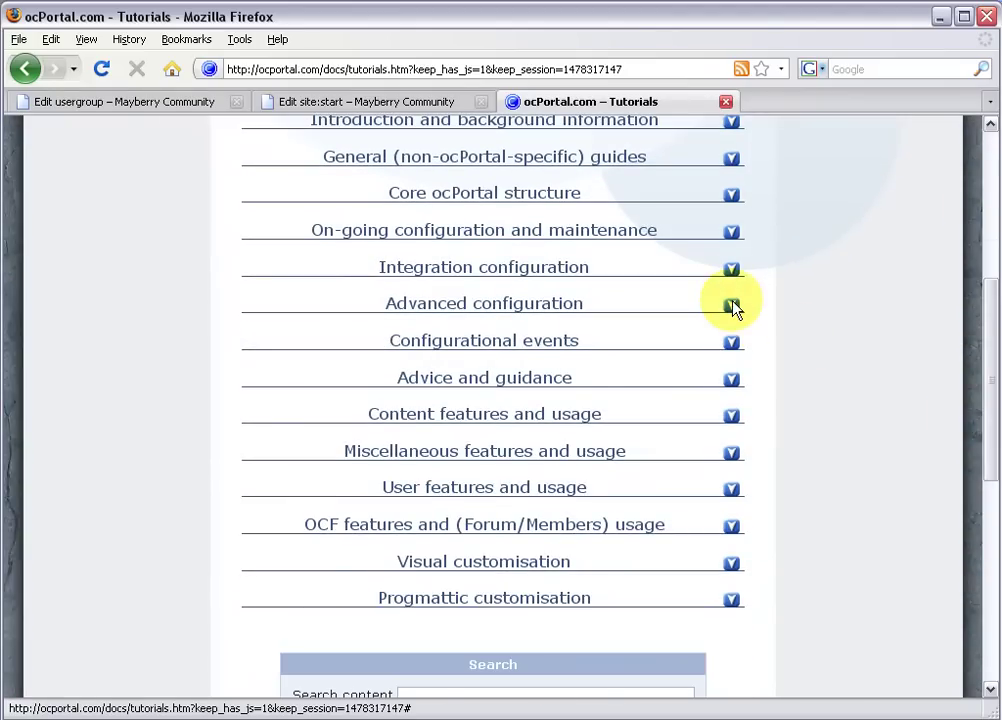
{"action": "left_click", "coordinate": [731, 304]}
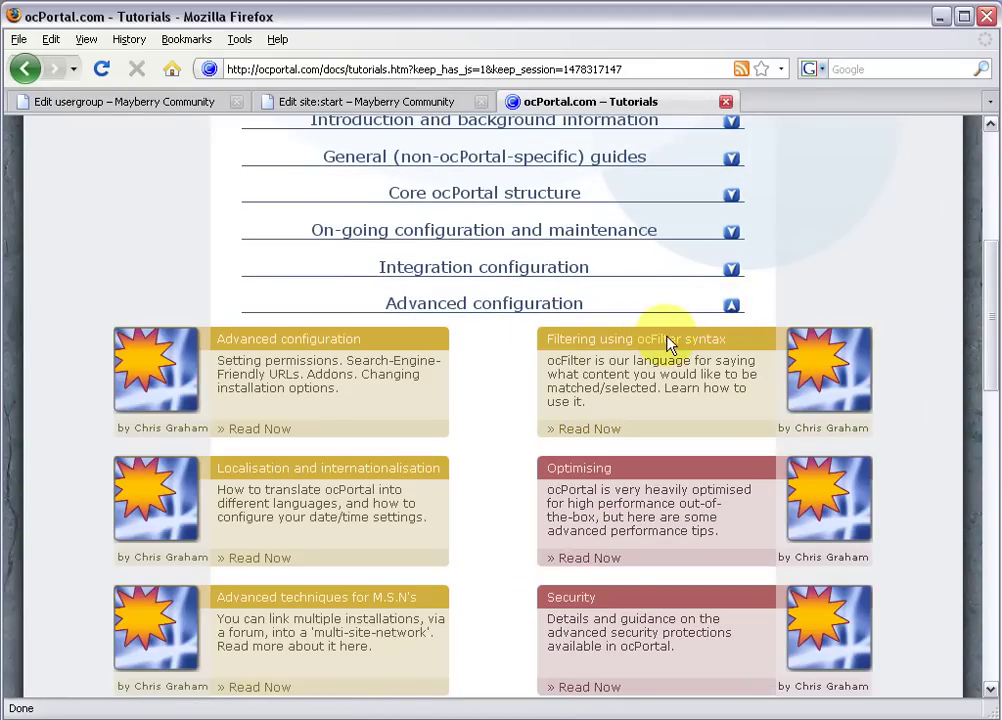
{"action": "left_click", "coordinate": [600, 426]}
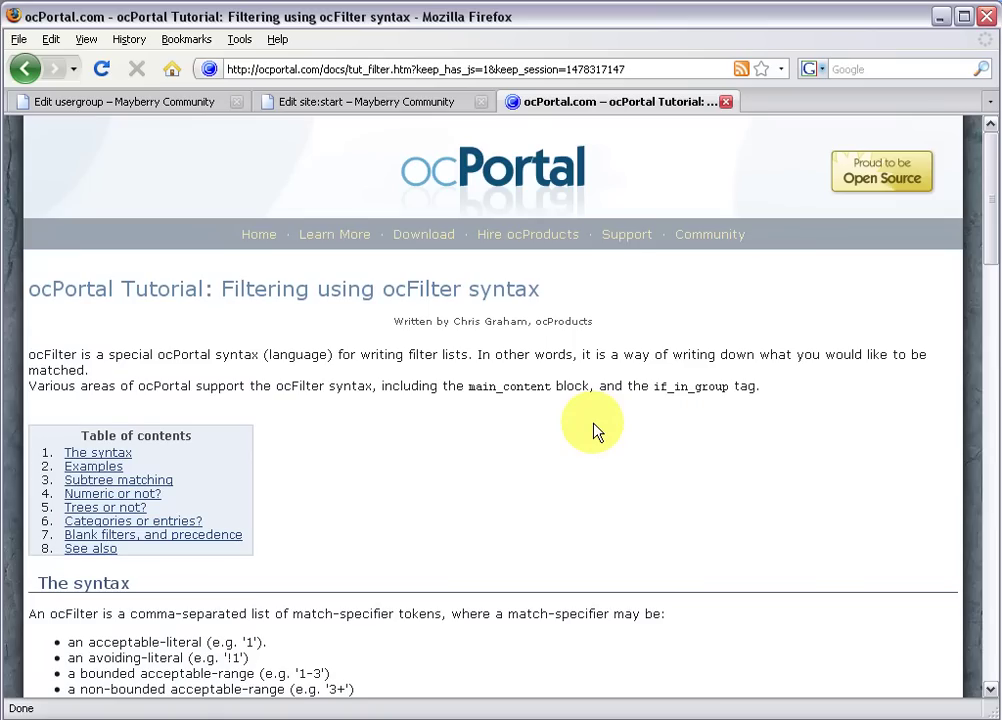
{"action": "left_click_drag", "start_coordinate": [984, 217], "coordinate": [968, 322]}
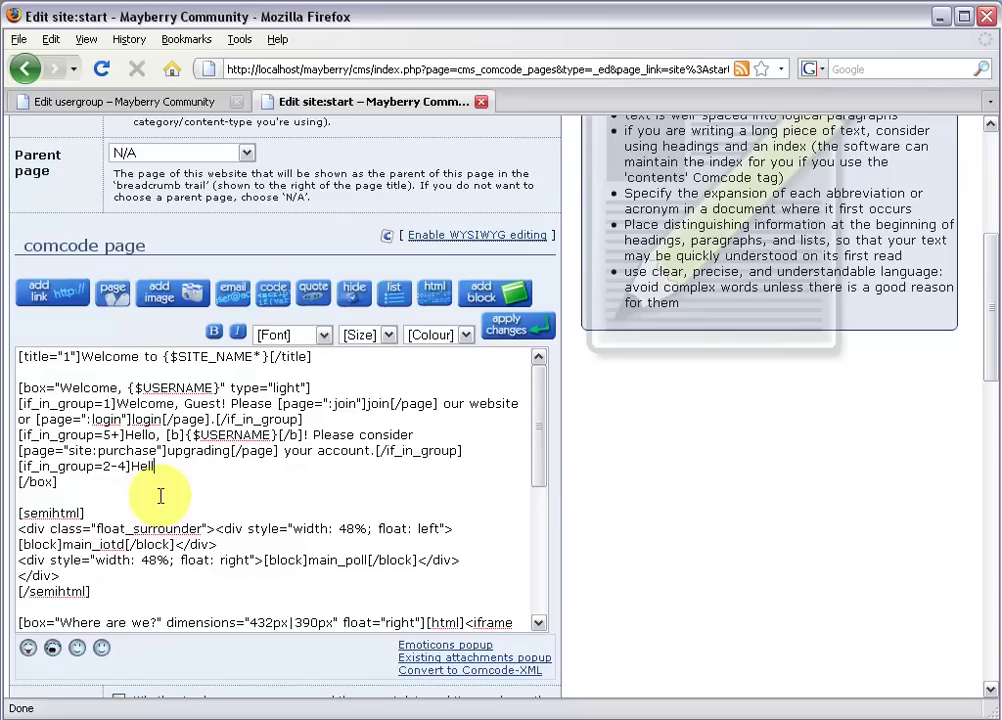
Step: Type the greeting 'Hello, [b]{$USERNAME}[/b], it's great to see you again!' and close it with [/if_in_group]
{"action": "type", "text": "o, [b]{$USERNAME}"}
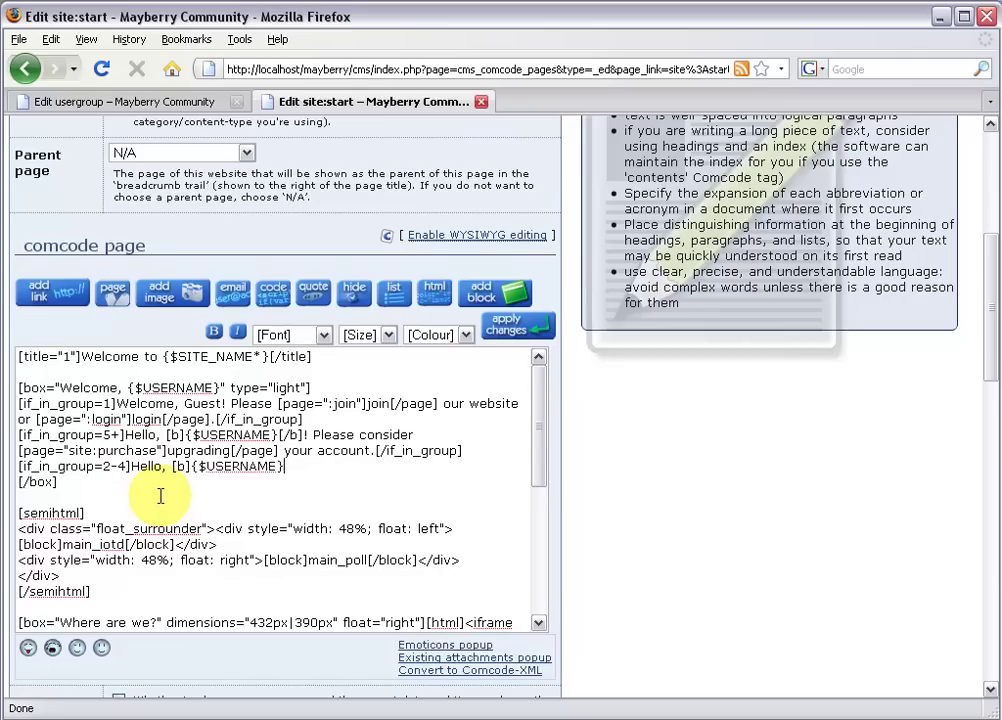
{"action": "type", "text": "[/b], it's great to see you again![/"}
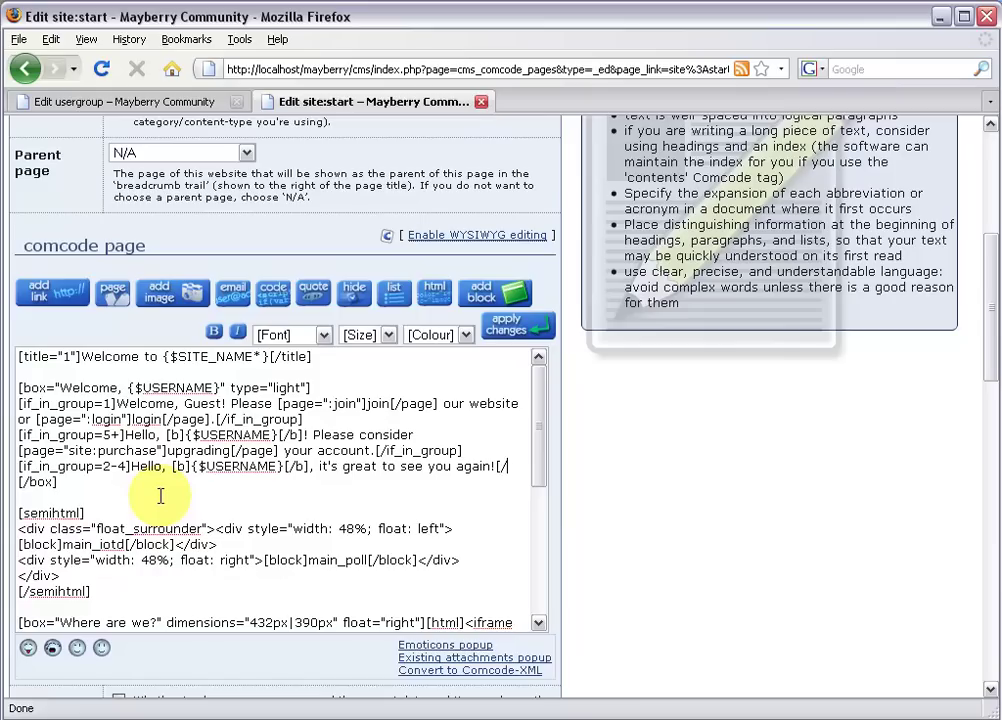
{"action": "type", "text": "if_in_group"}
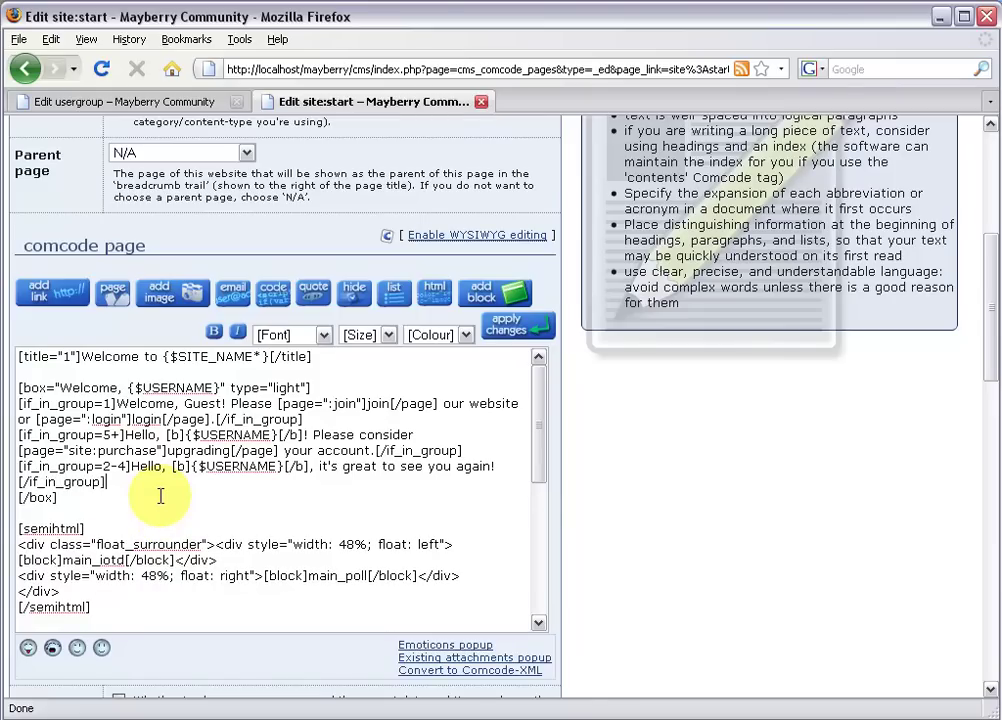
{"action": "left_click", "coordinate": [128, 466]}
{"action": "left_click_drag", "start_coordinate": [984, 402], "coordinate": [957, 545]}
Step: Save the start page and confirm the 'Hello, admin, it's great to see you again!' greeting on the front page
{"action": "left_click", "coordinate": [338, 616]}
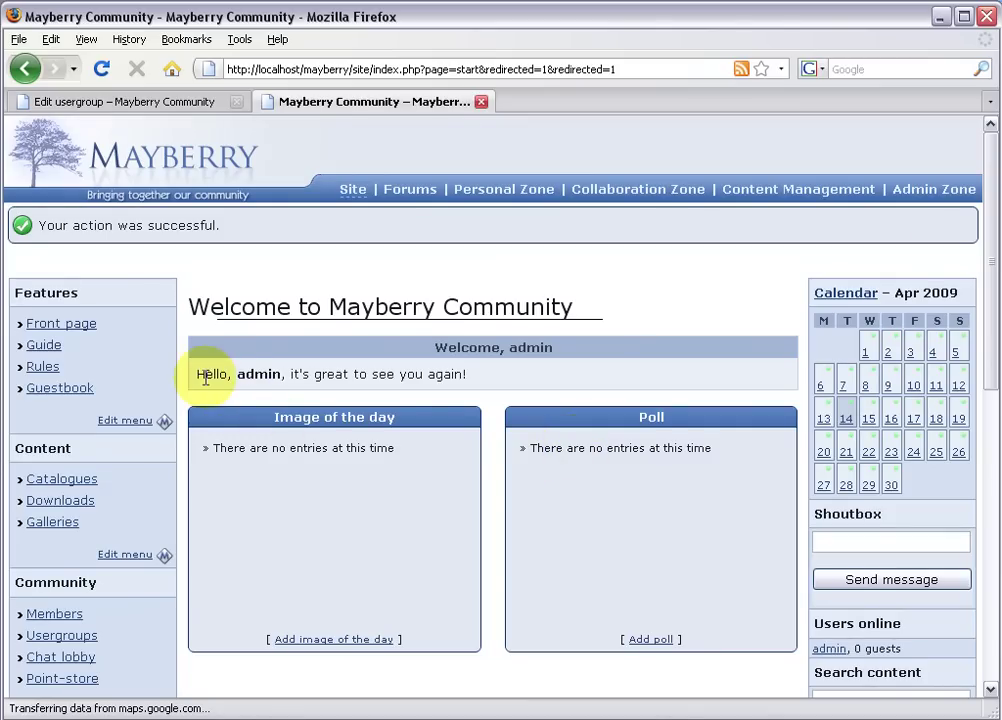
{"action": "left_click_drag", "start_coordinate": [205, 374], "coordinate": [447, 397]}
{"action": "left_click", "coordinate": [460, 396]}
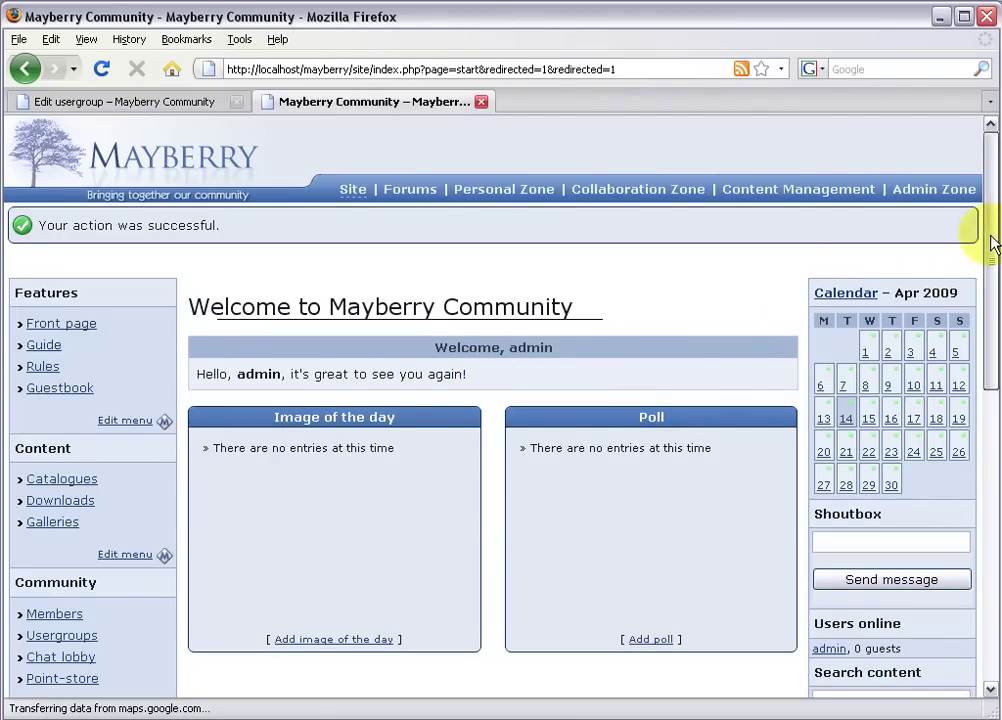
Step: Enter the test member's username in the SU box to view the front page as that member
{"action": "left_click_drag", "start_coordinate": [984, 230], "coordinate": [810, 488]}
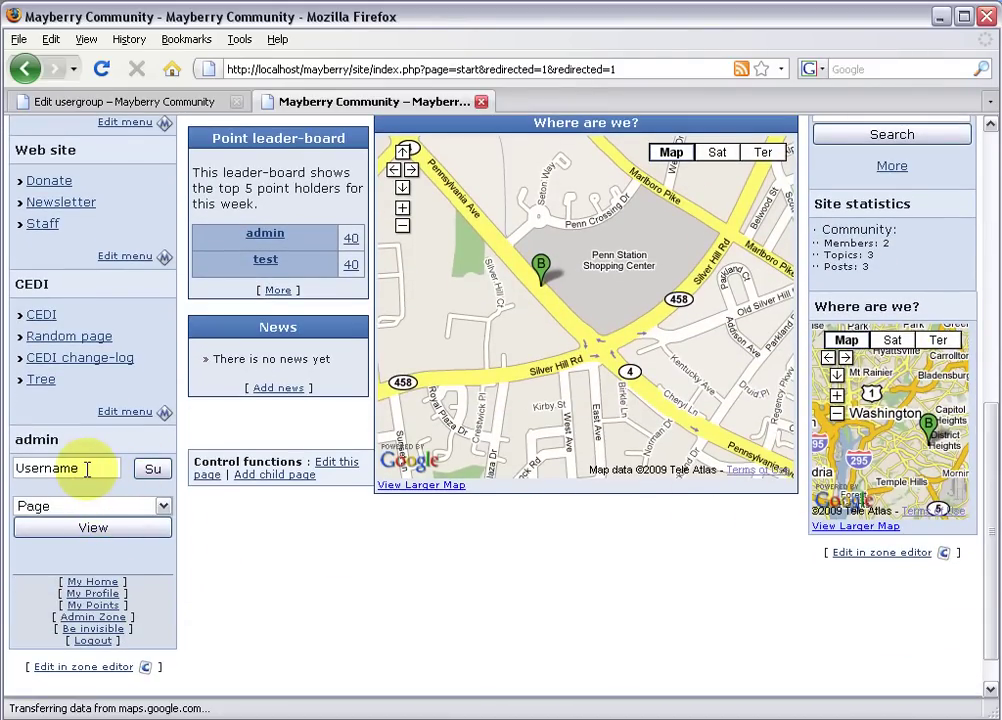
{"action": "left_click", "coordinate": [87, 469]}
{"action": "type", "text": "Test"}
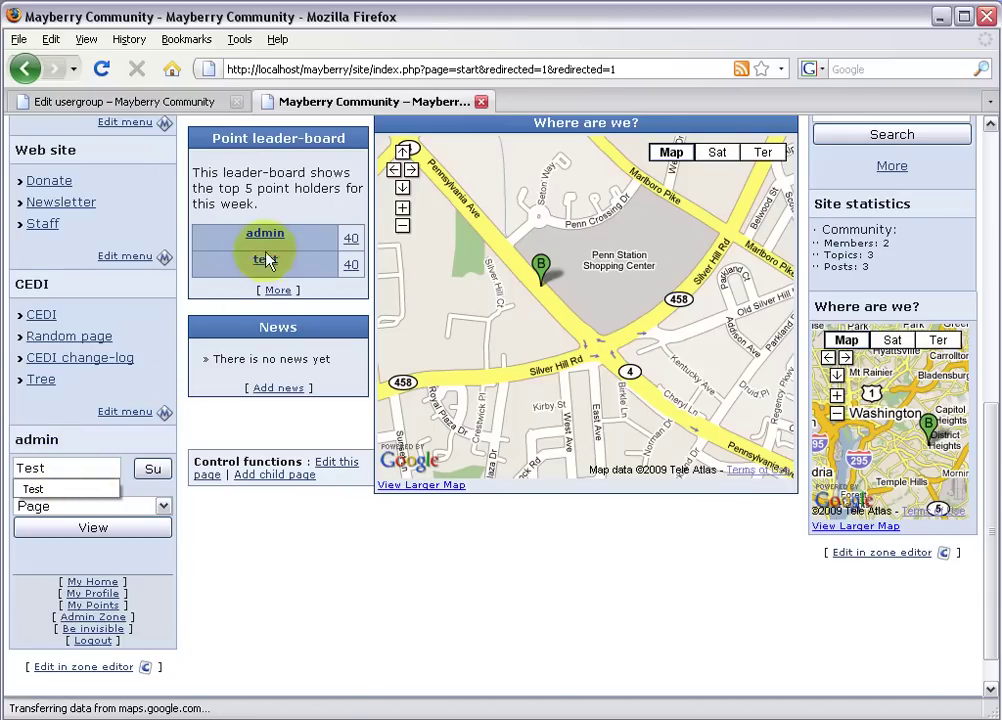
{"action": "left_click", "coordinate": [152, 470]}
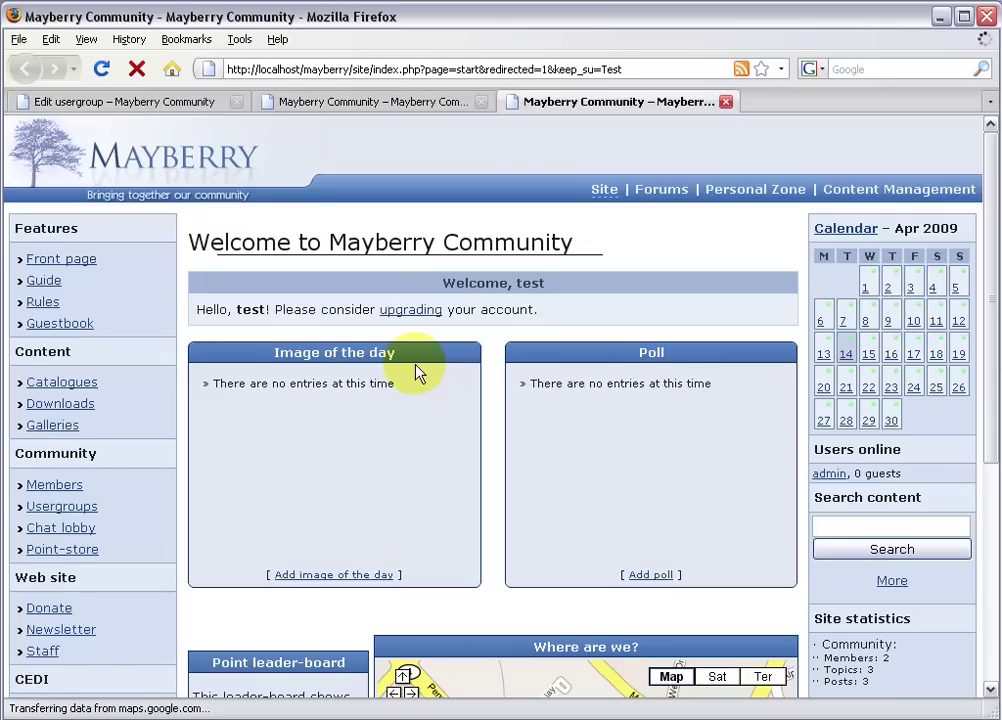
Step: Close the member's view tab and scroll to the bottom of the admin's start page
{"action": "left_click", "coordinate": [725, 101]}
{"action": "left_click_drag", "start_coordinate": [993, 528], "coordinate": [984, 224]}
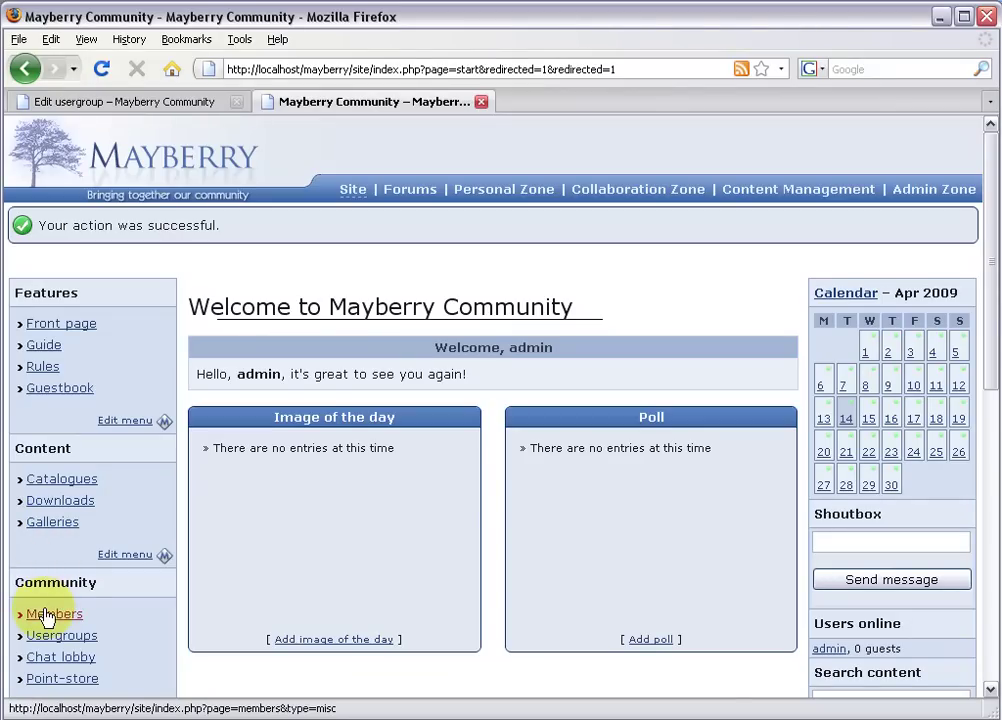
{"action": "left_click_drag", "start_coordinate": [988, 338], "coordinate": [994, 374]}
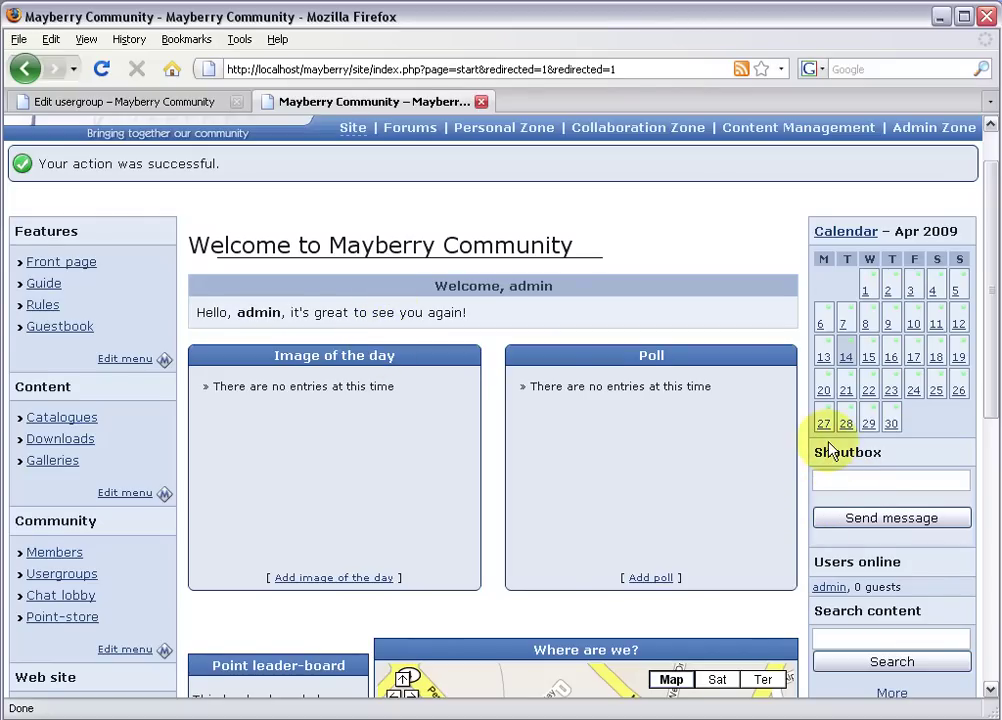
{"action": "left_click_drag", "start_coordinate": [990, 372], "coordinate": [978, 635]}
Step: In the Zone Editor's right panel, wrap the side_shoutbox block in [if_in_group=2-4]...[/if_in_group]
{"action": "left_click", "coordinate": [906, 534]}
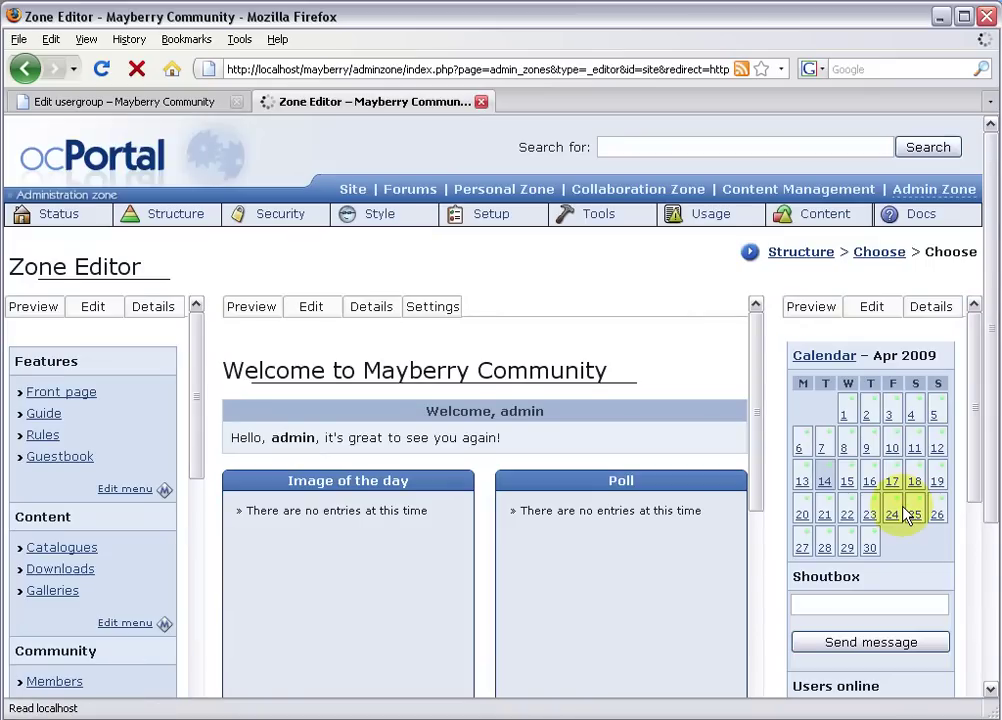
{"action": "left_click", "coordinate": [866, 306]}
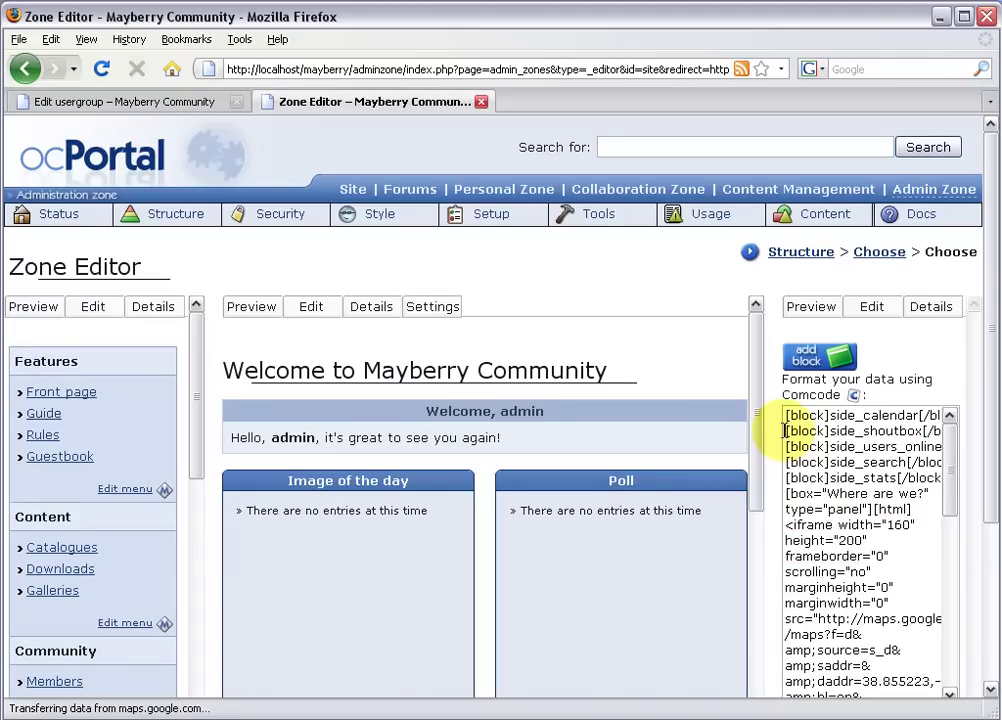
{"action": "type", "text": "[if"}
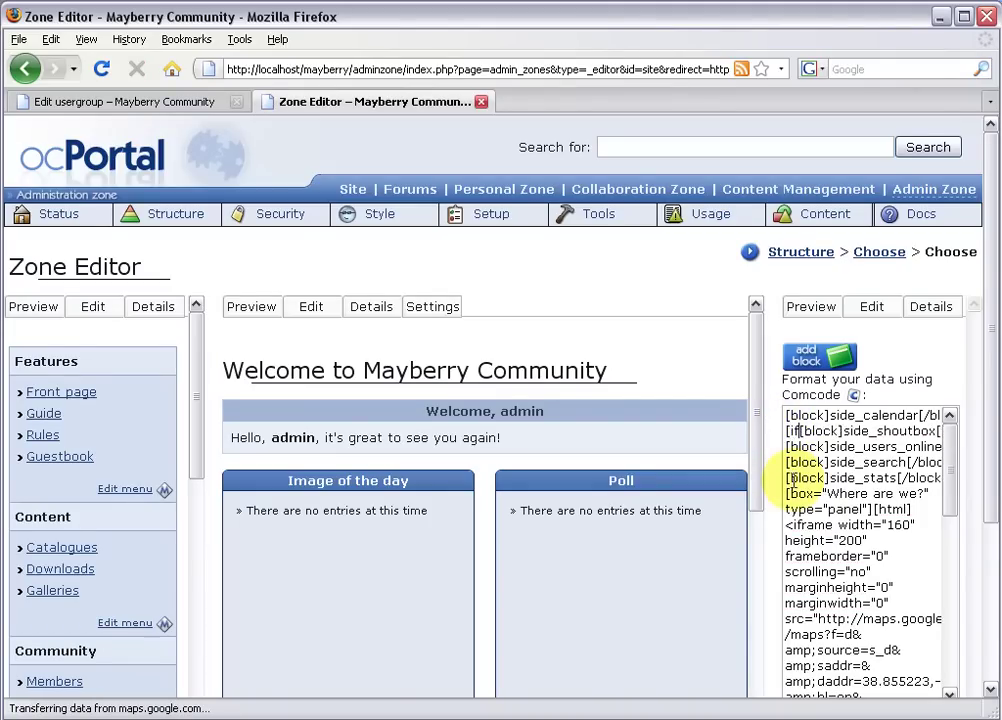
{"action": "type", "text": "_in_group"}
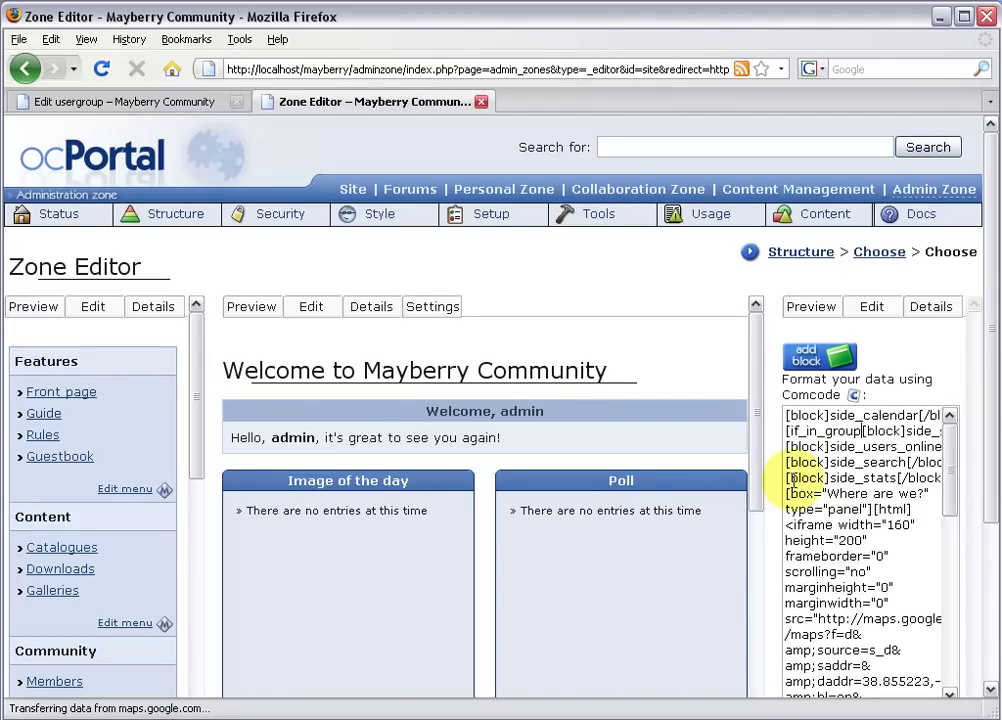
{"action": "type", "text": "=2-4]"}
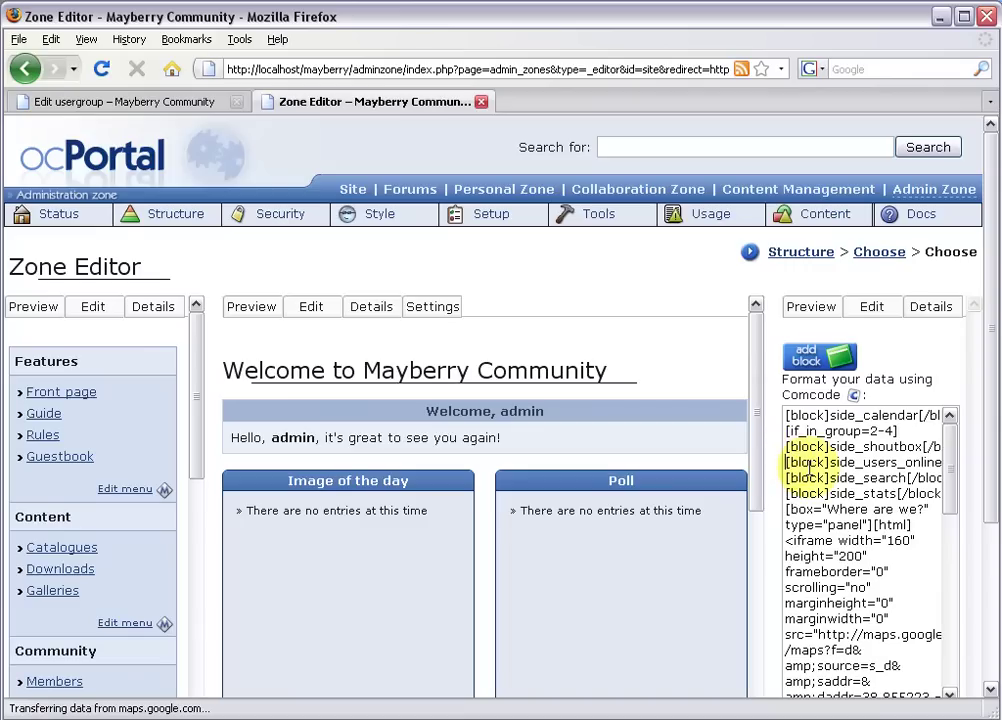
{"action": "key", "text": "Return"}
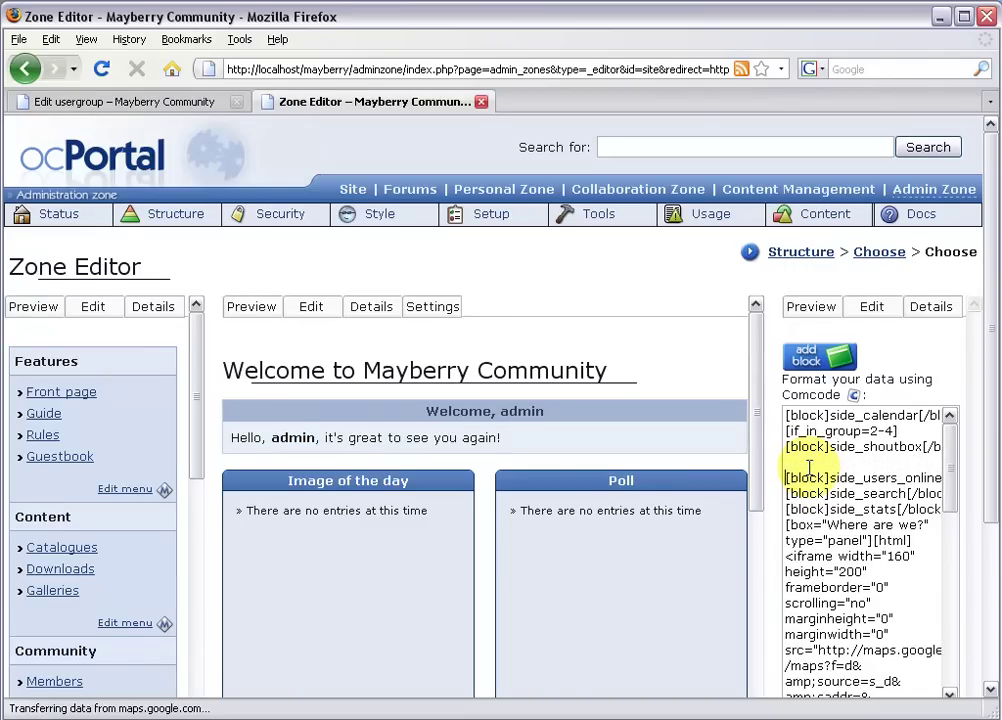
{"action": "type", "text": "["}
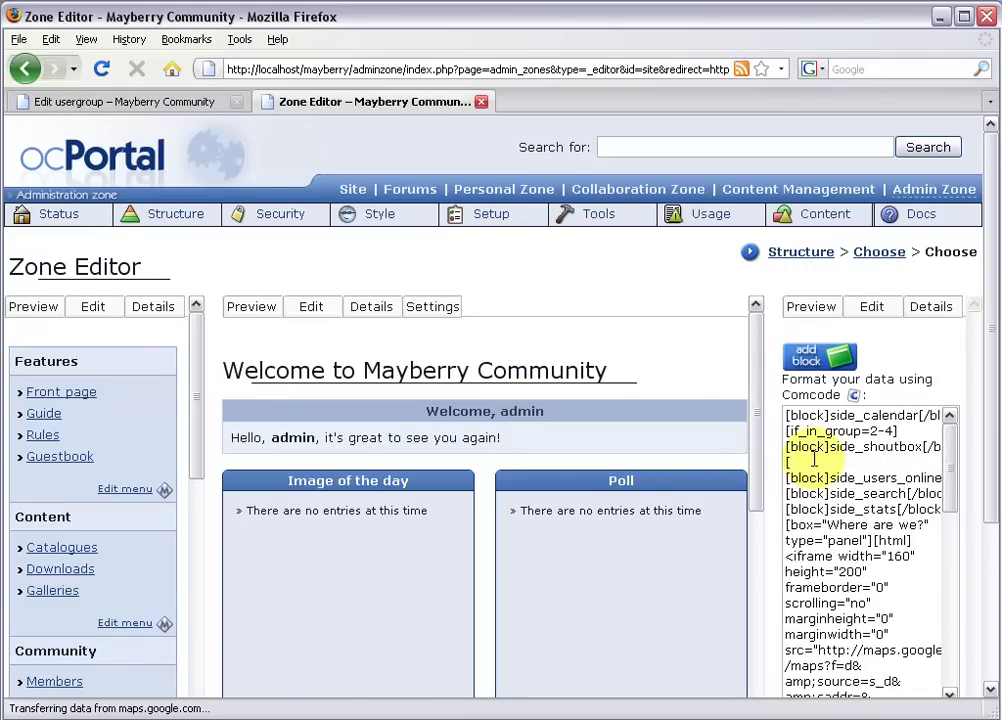
{"action": "type", "text": "/if_in_group"}
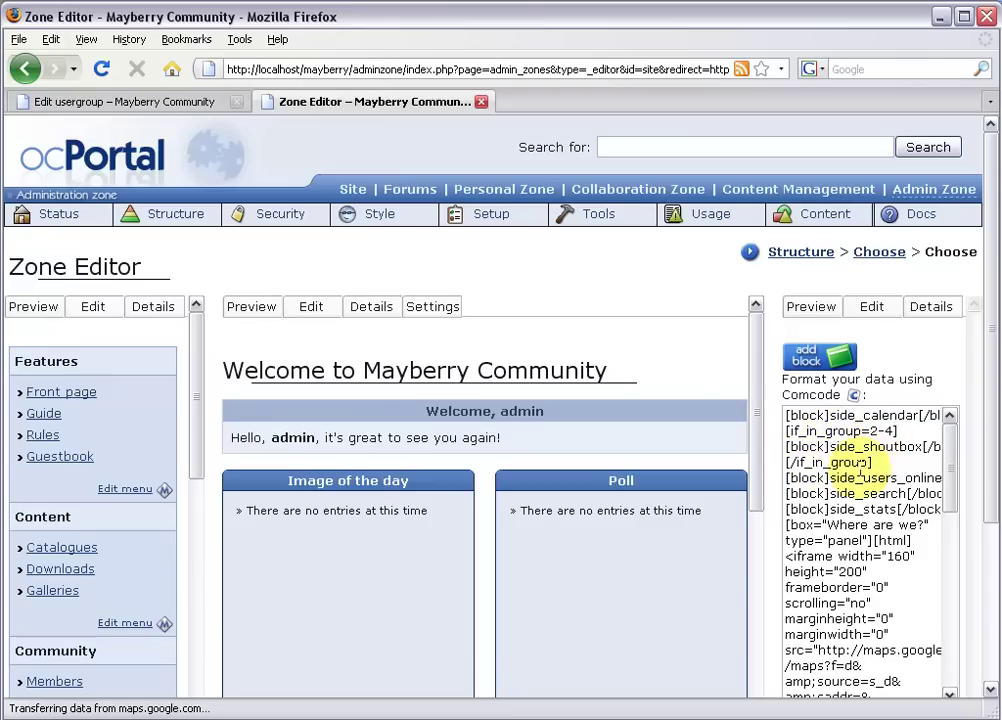
{"action": "left_click_drag", "start_coordinate": [989, 441], "coordinate": [988, 600]}
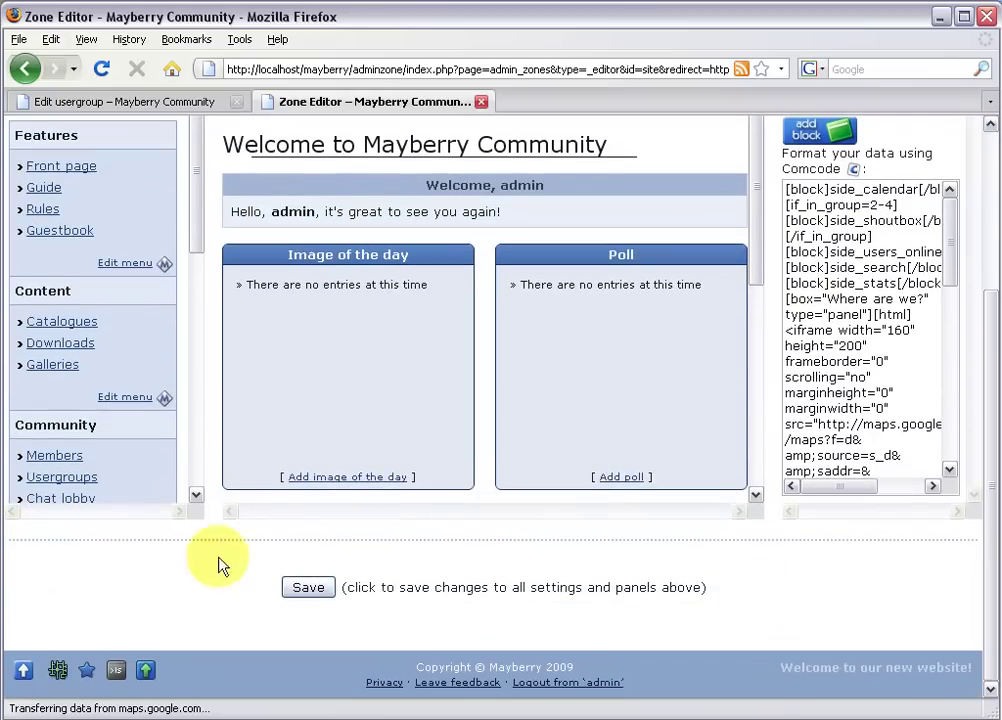
Step: Save the right panel edits, then send 'Hello everyone!' through the front-page shoutbox
{"action": "left_click", "coordinate": [310, 590]}
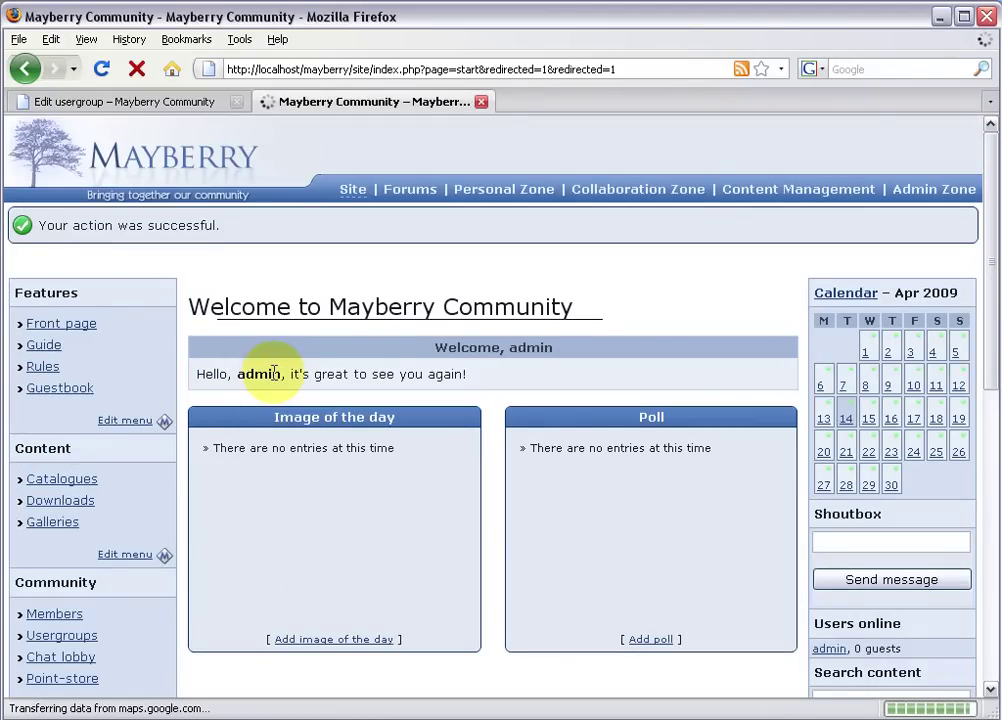
{"action": "left_click", "coordinate": [904, 542]}
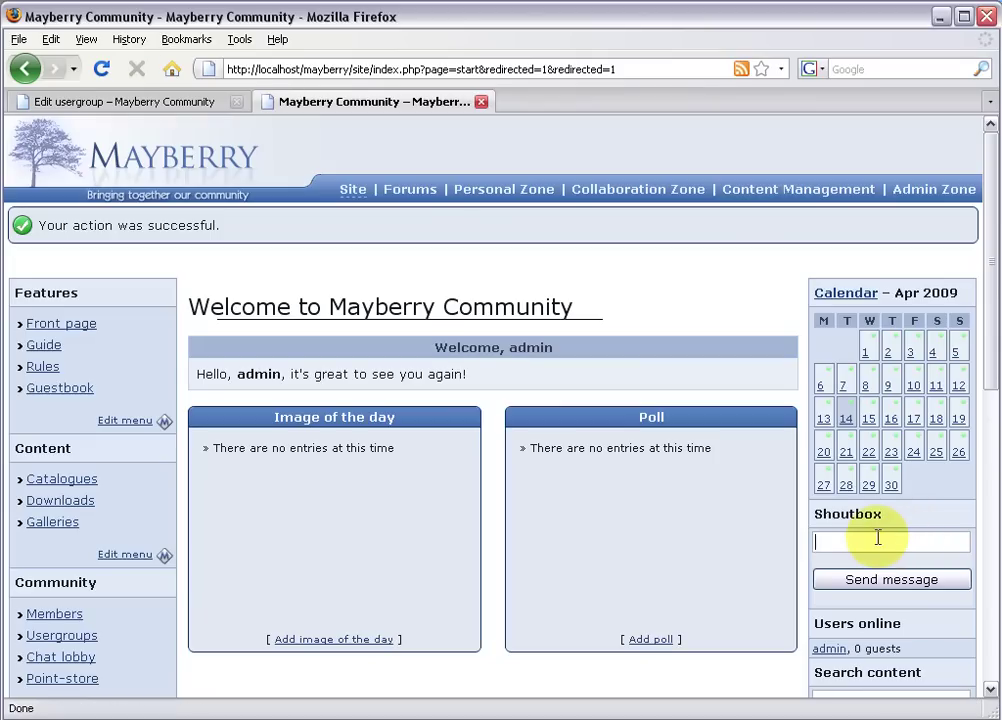
{"action": "type", "text": "Hello everyone!"}
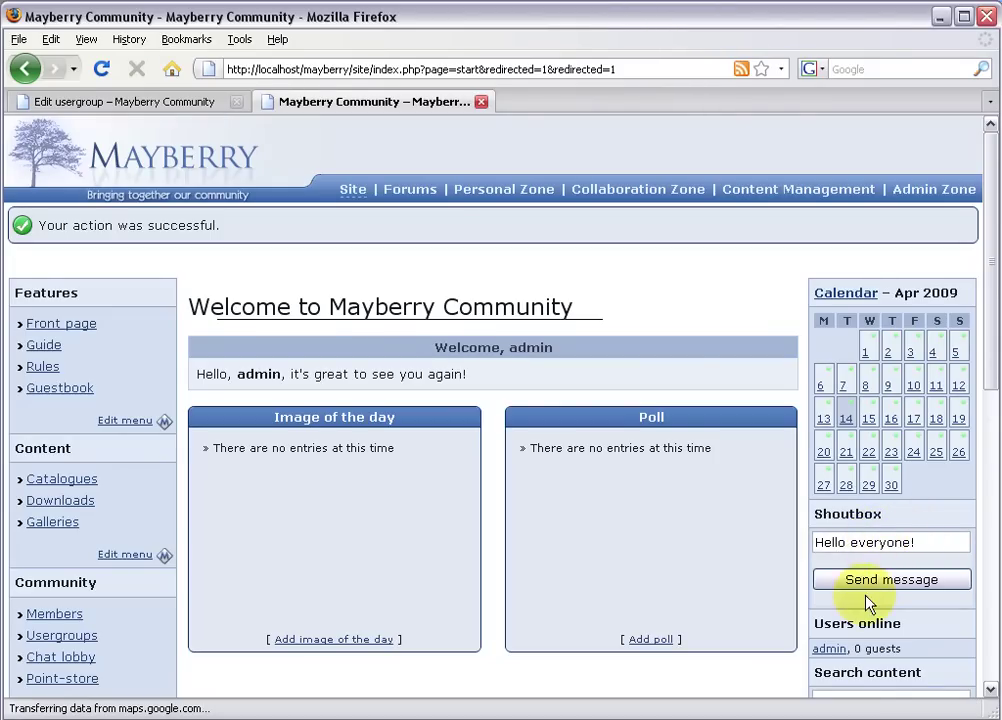
{"action": "left_click", "coordinate": [876, 582]}
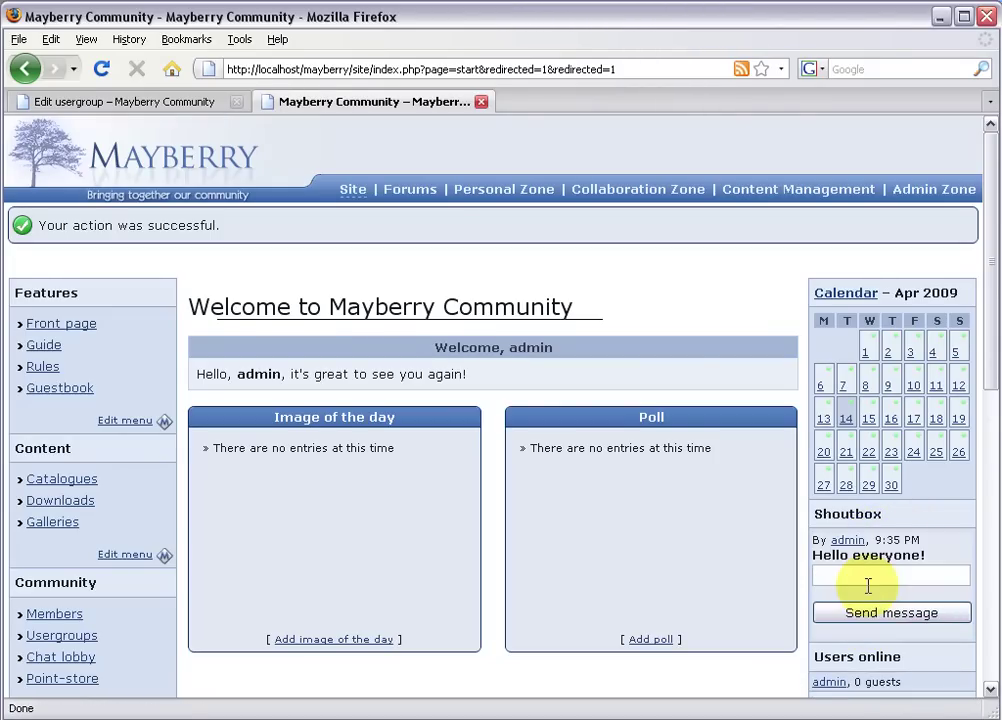
{"action": "left_click_drag", "start_coordinate": [991, 320], "coordinate": [997, 577]}
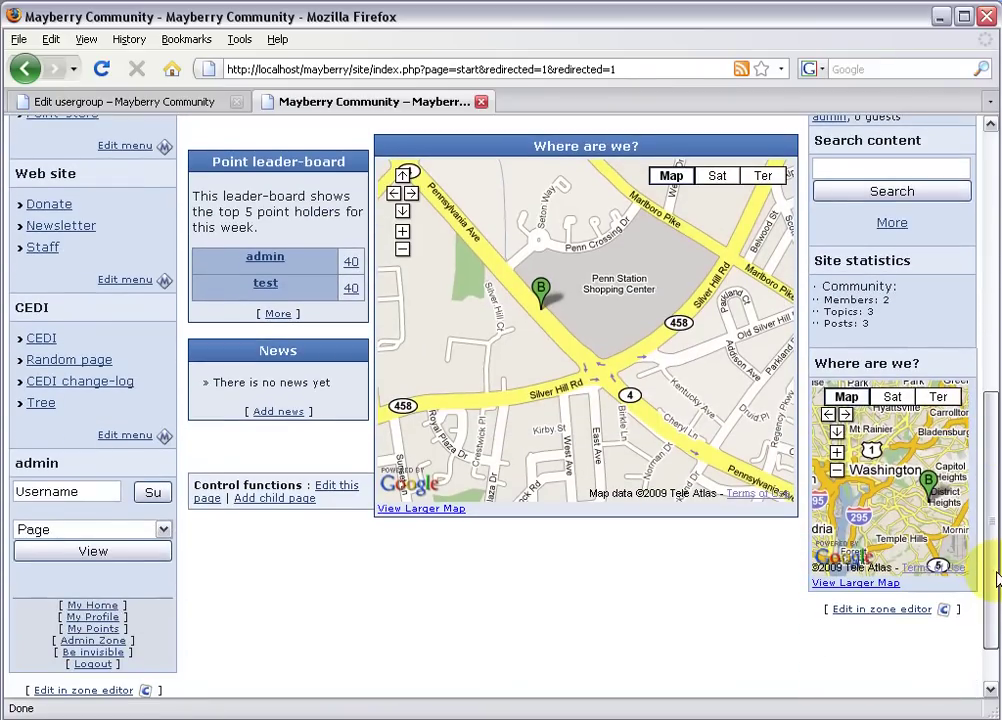
{"action": "left_click", "coordinate": [79, 491]}
{"action": "type", "text": "Test"}
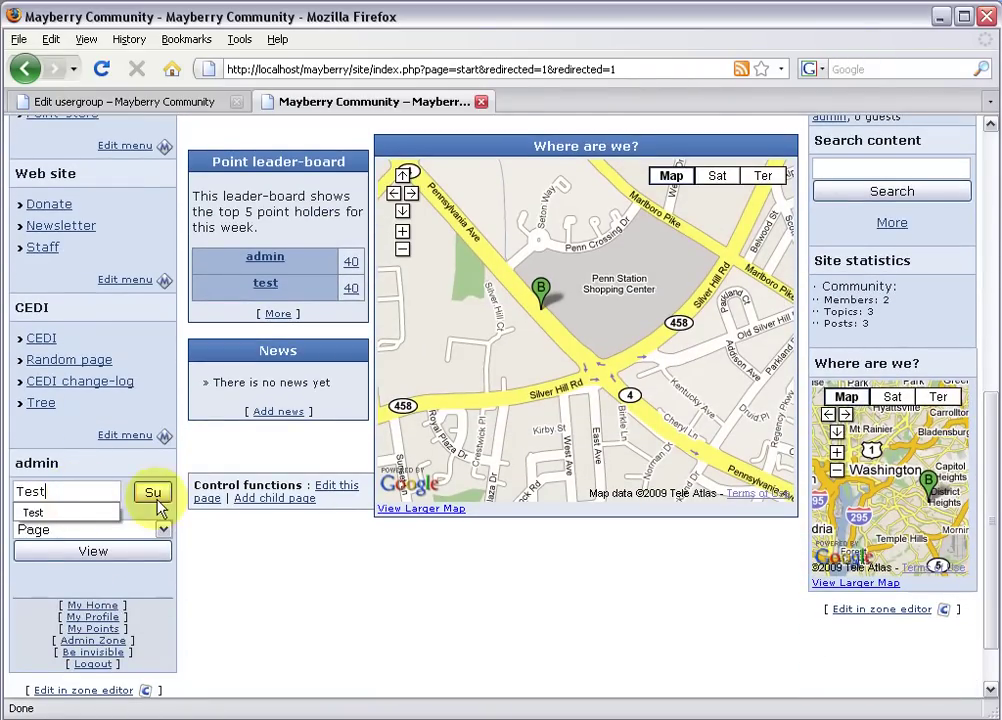
{"action": "left_click", "coordinate": [154, 498]}
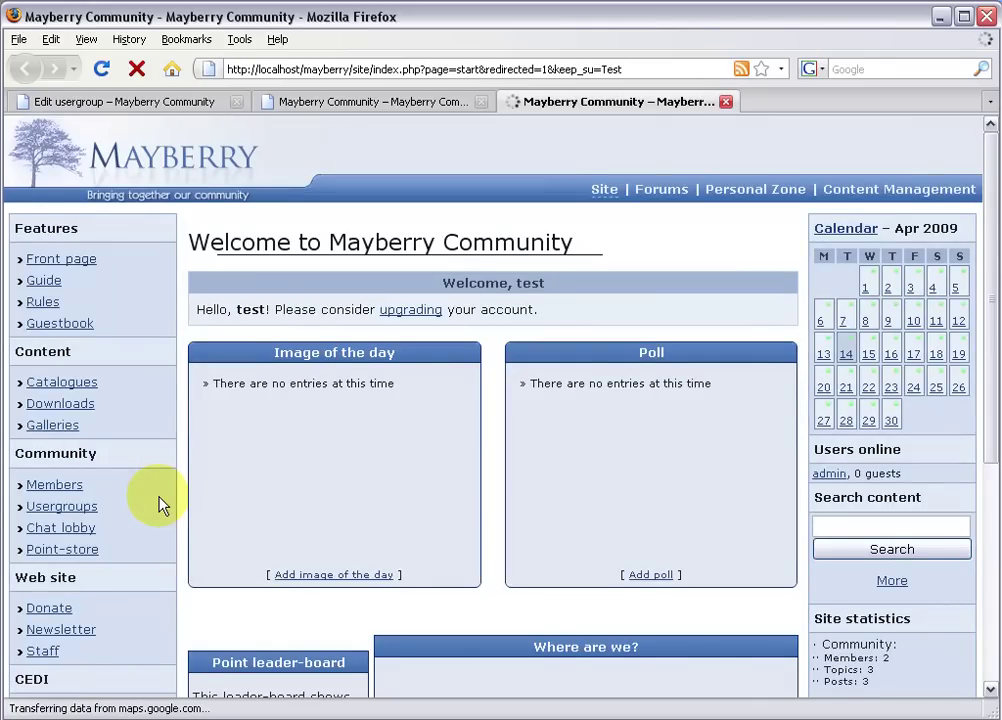
{"action": "left_click", "coordinate": [727, 101]}
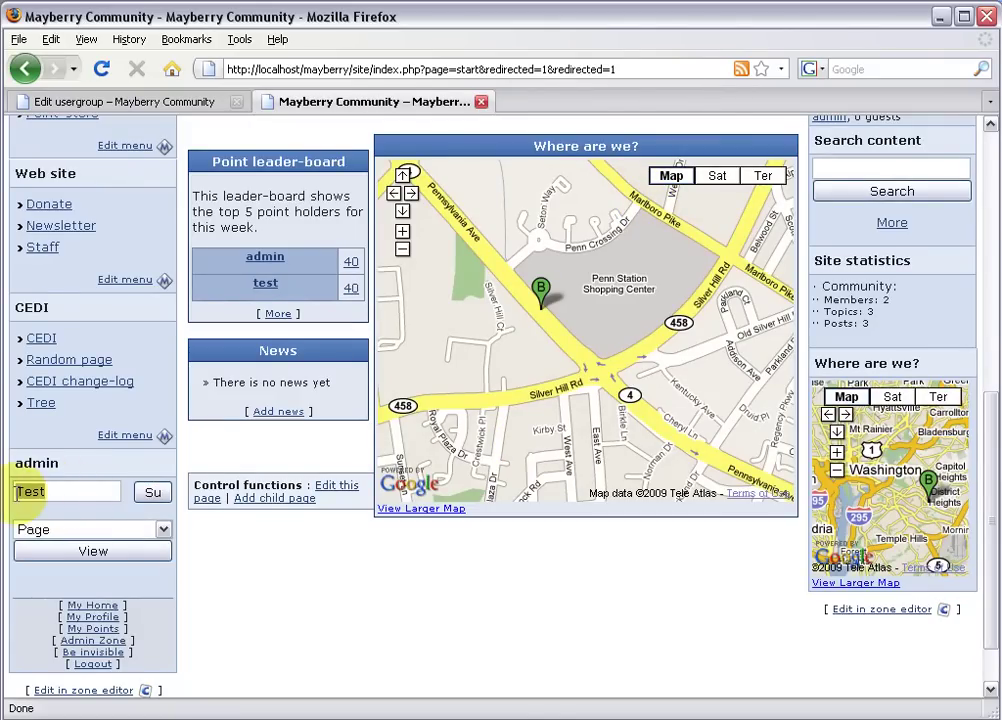
{"action": "type", "text": "Guest"}
{"action": "left_click", "coordinate": [150, 492]}
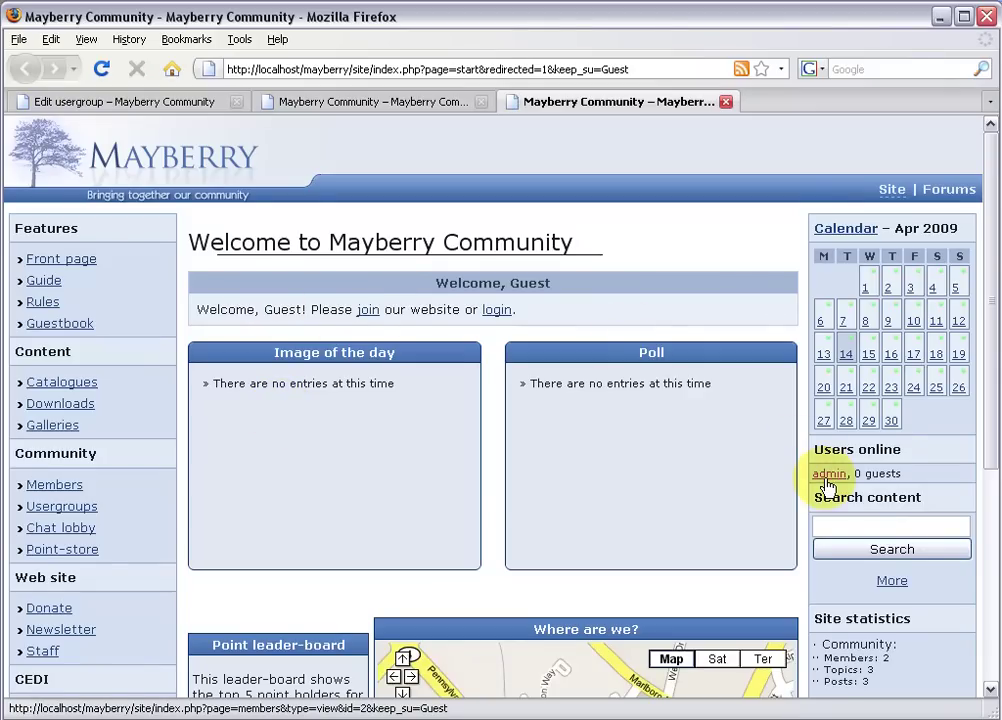
{"action": "left_click", "coordinate": [725, 101]}
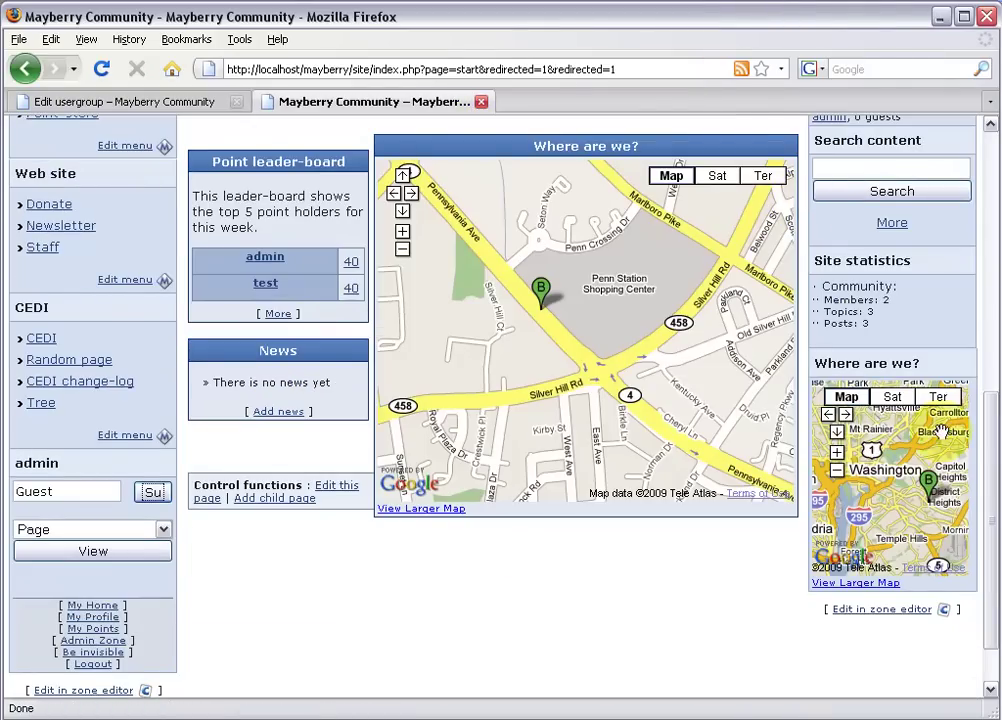
{"action": "left_click_drag", "start_coordinate": [984, 481], "coordinate": [984, 224]}
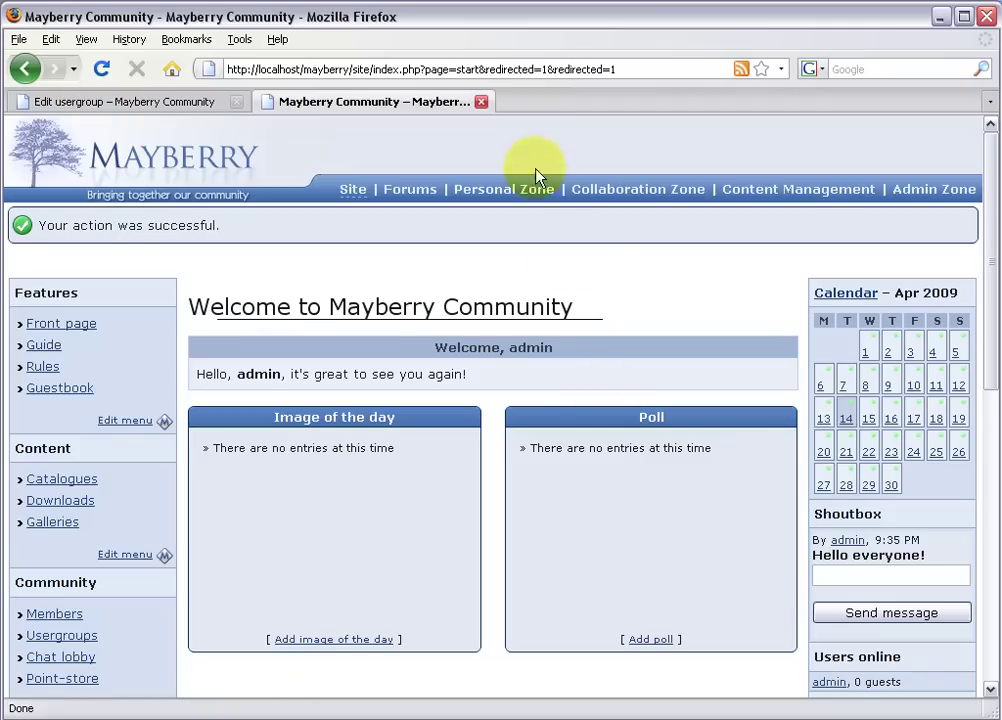
Step: Open the admin's signature editor from the Personal Zone and begin an [if_in_group= tag
{"action": "left_click", "coordinate": [517, 197]}
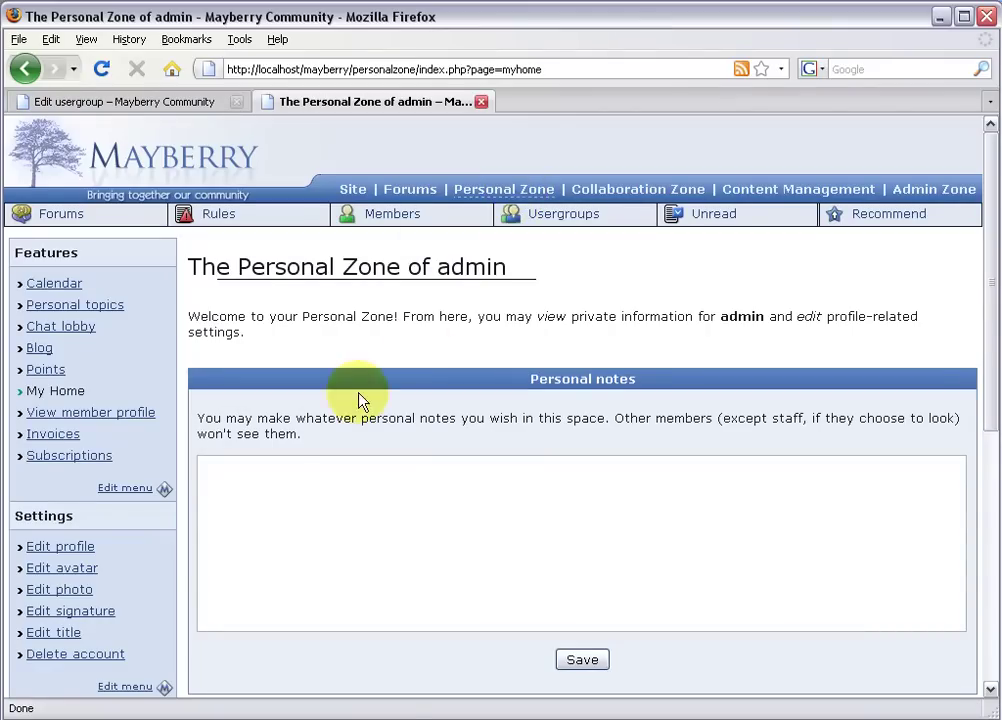
{"action": "left_click", "coordinate": [72, 611]}
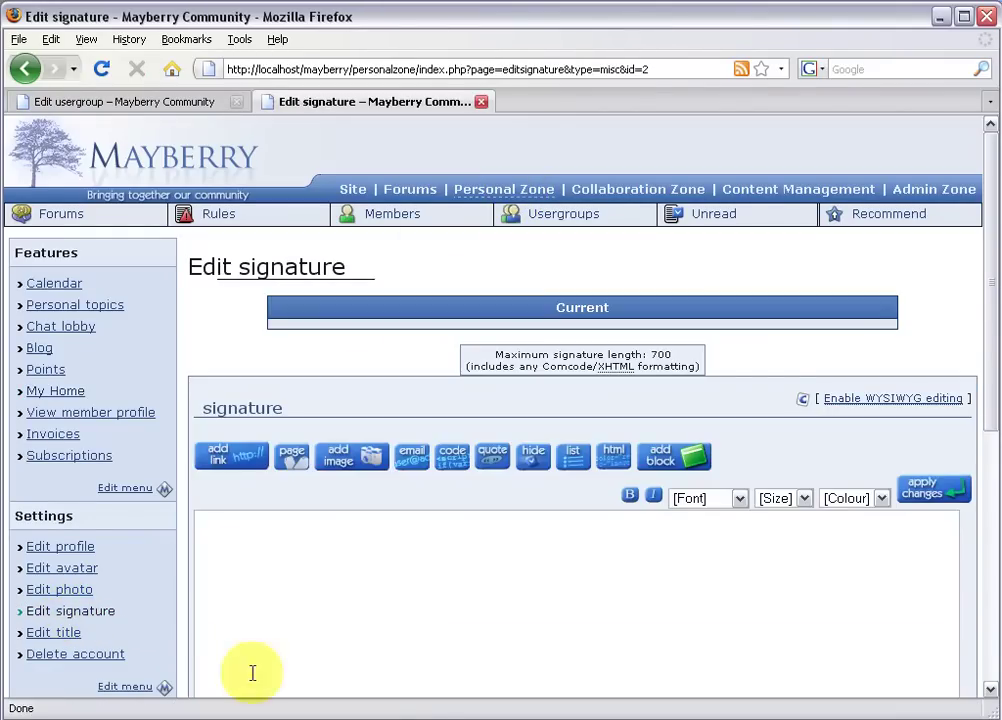
{"action": "left_click", "coordinate": [611, 595]}
{"action": "left_click_drag", "start_coordinate": [992, 387], "coordinate": [984, 474]}
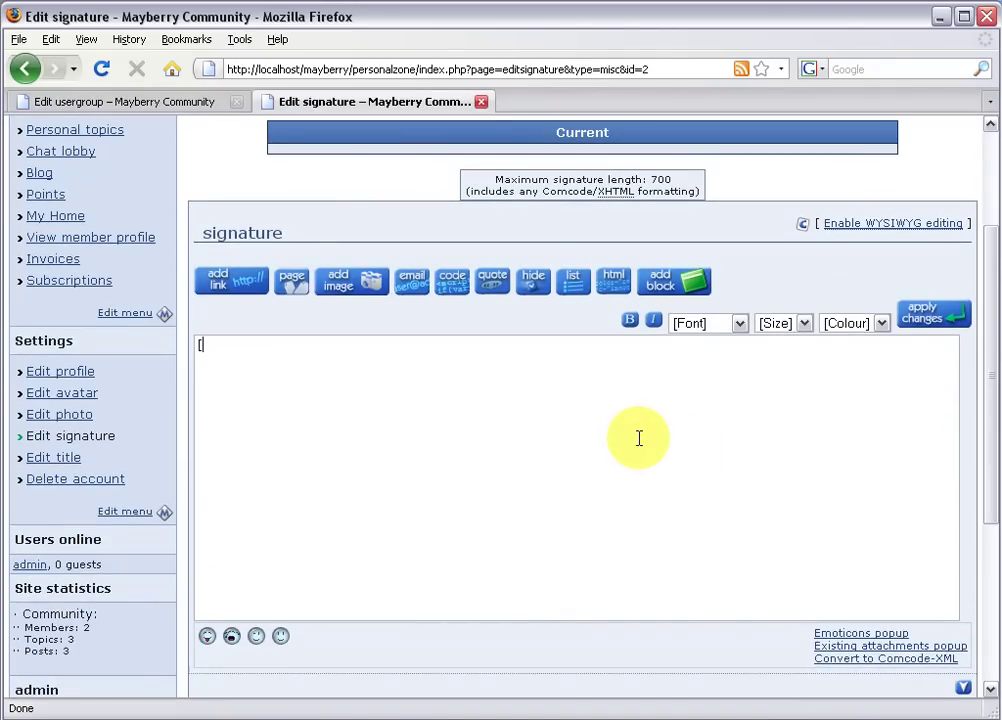
{"action": "type", "text": "[if_in_group=5+"}
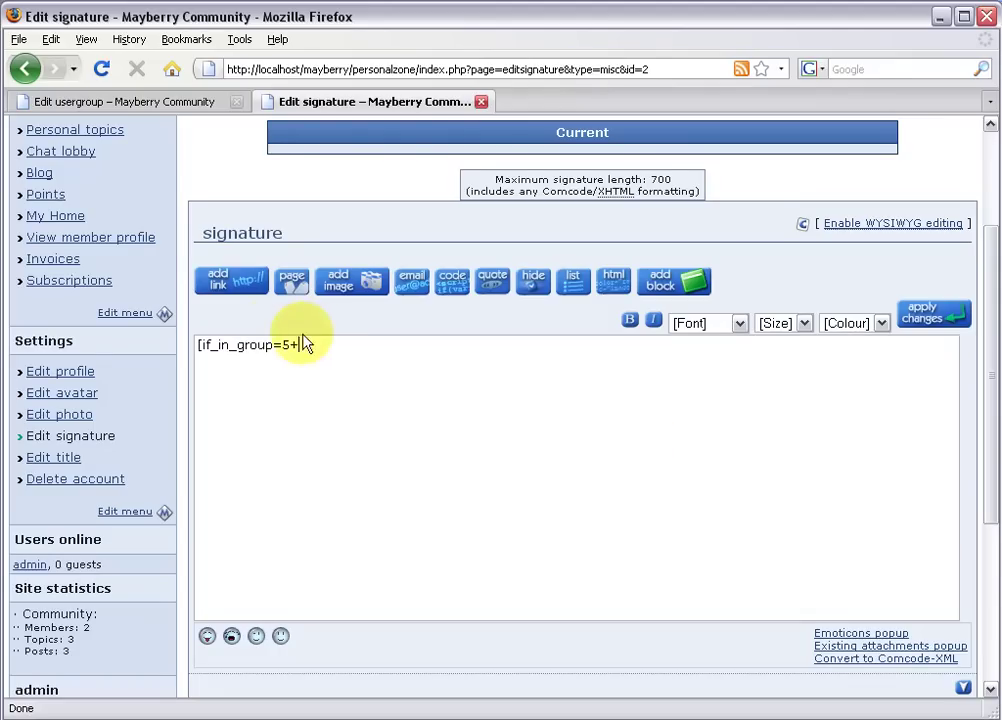
Step: Check the group IDs, then type the super-member invitation with a 'Learn more' link to site:purchase
{"action": "left_click", "coordinate": [168, 110]}
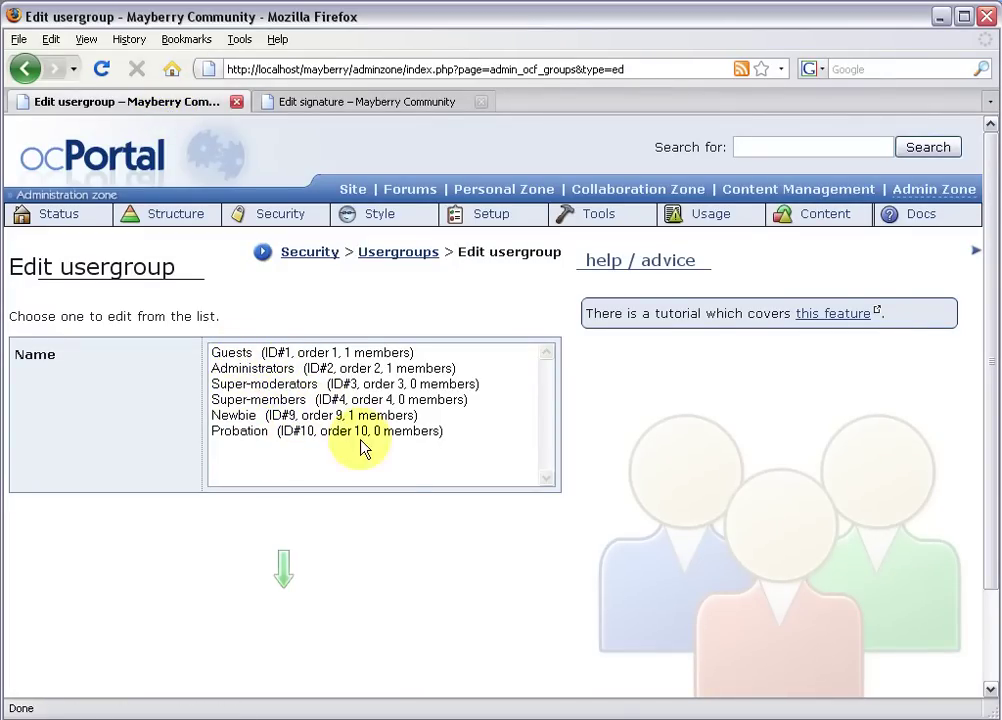
{"action": "left_click", "coordinate": [266, 103]}
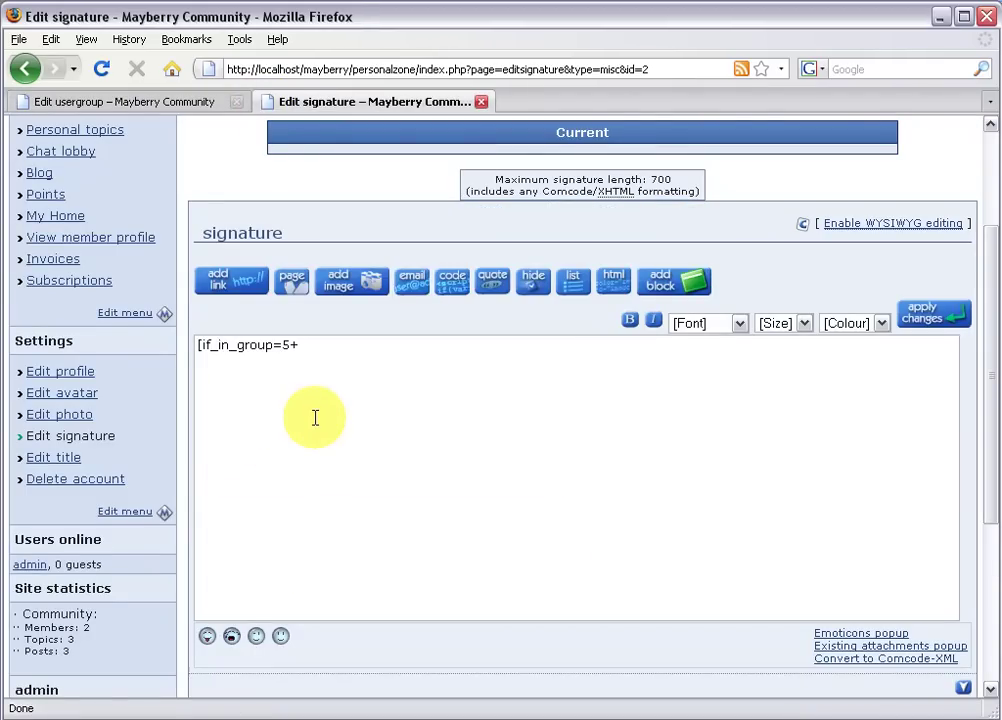
{"action": "type", "text": "Not yet a super "}
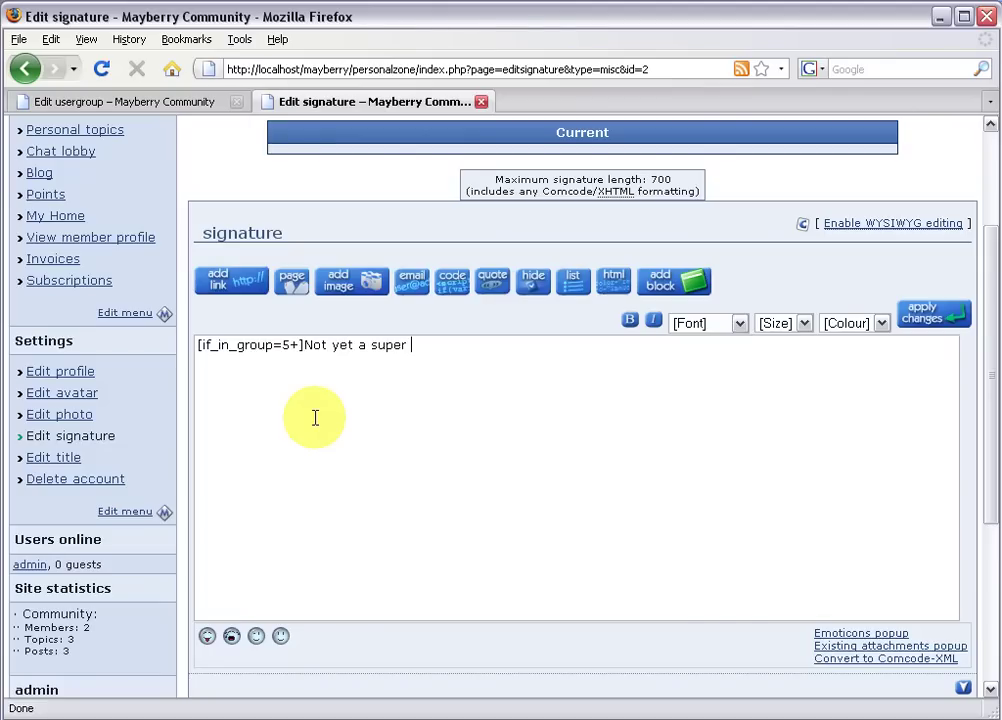
{"action": "type", "text": "member? Please su"}
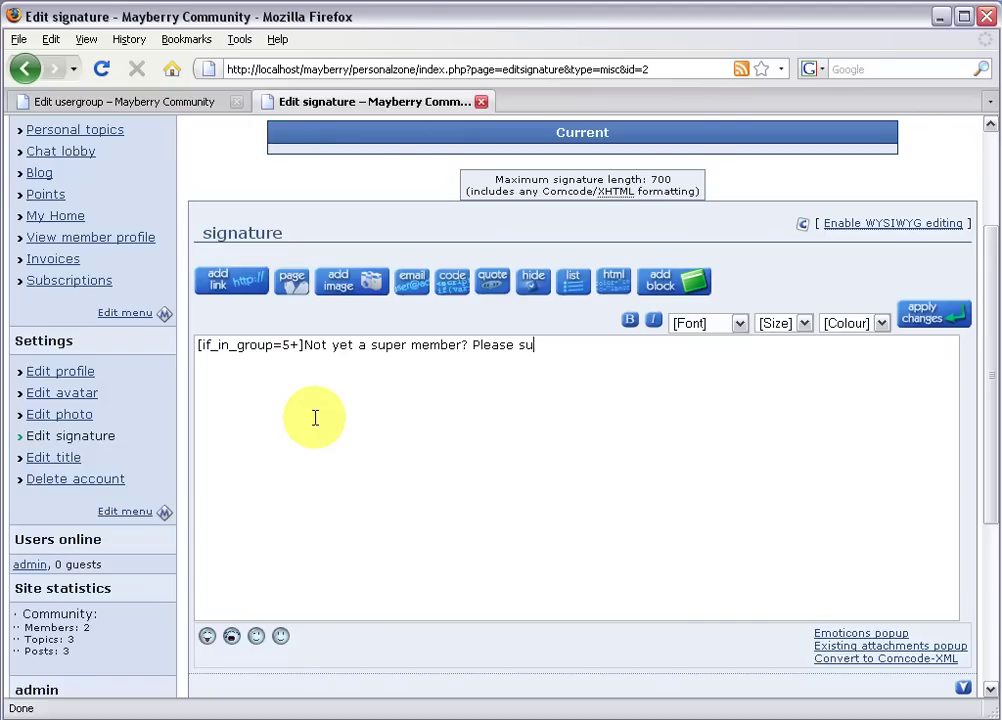
{"action": "type", "text": "pport our site and"}
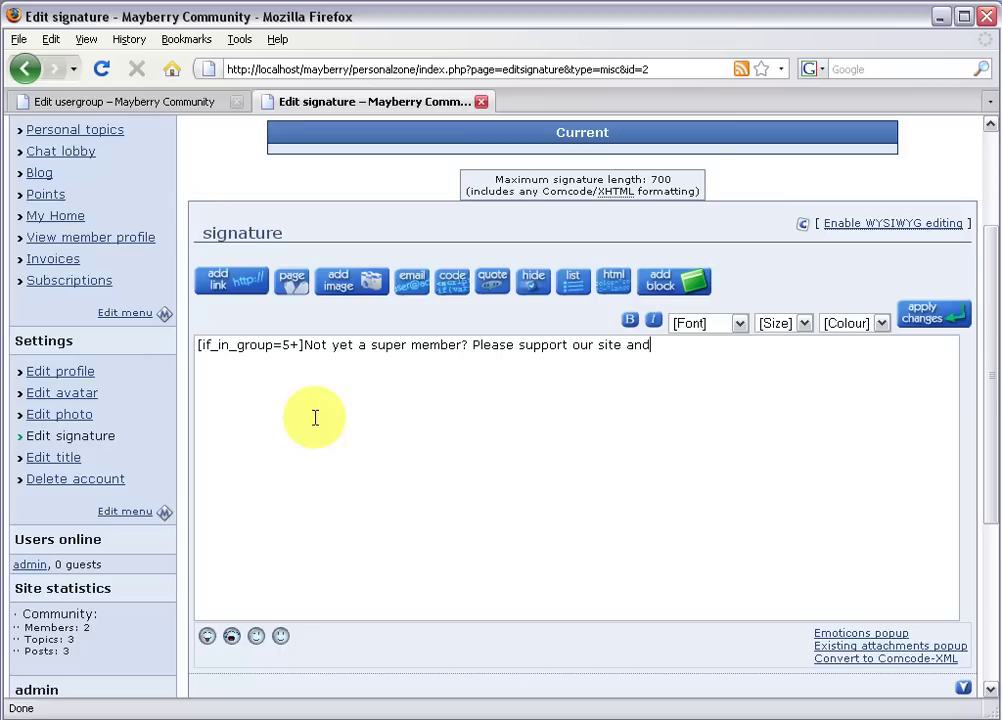
{"action": "type", "text": " get great benefits. ["}
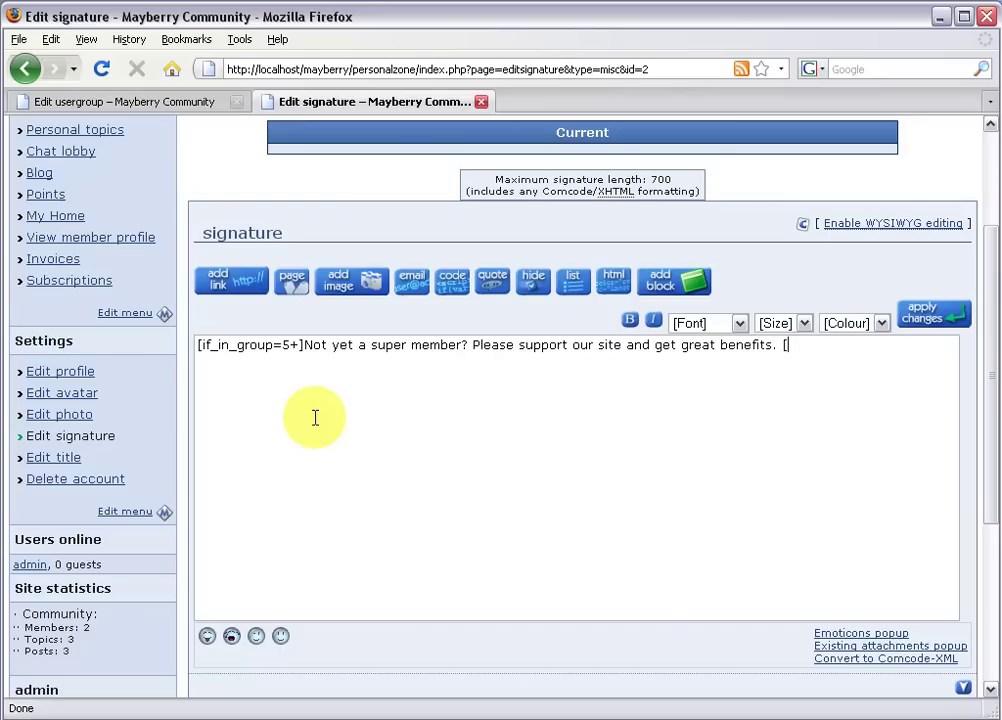
{"action": "type", "text": "page=\"site:purchase"}
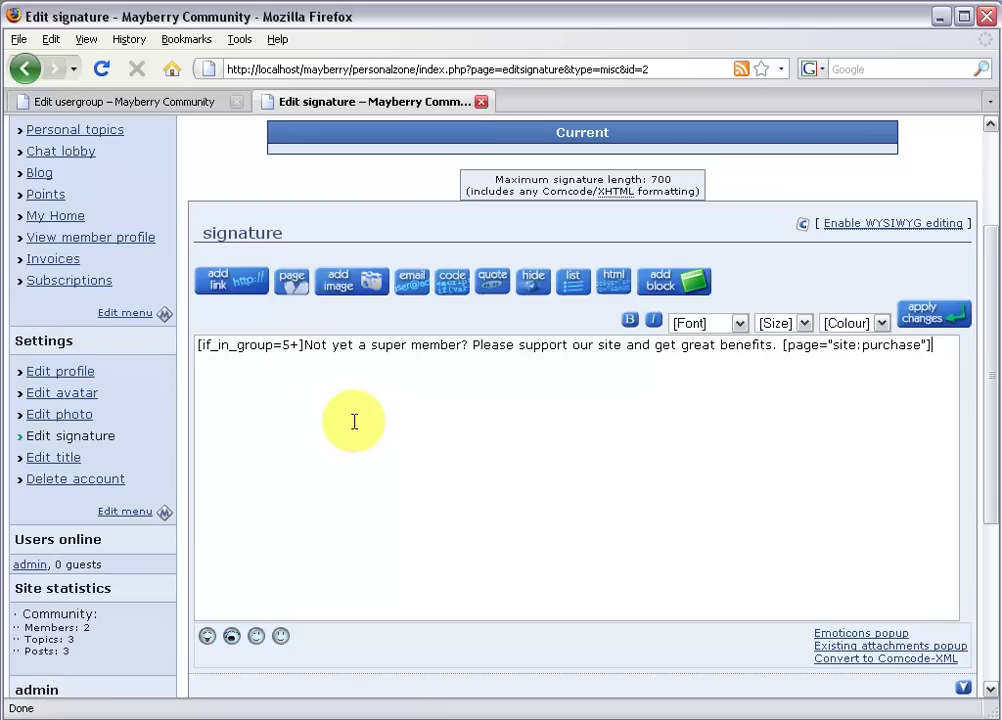
{"action": "type", "text": "\"]Learn m"}
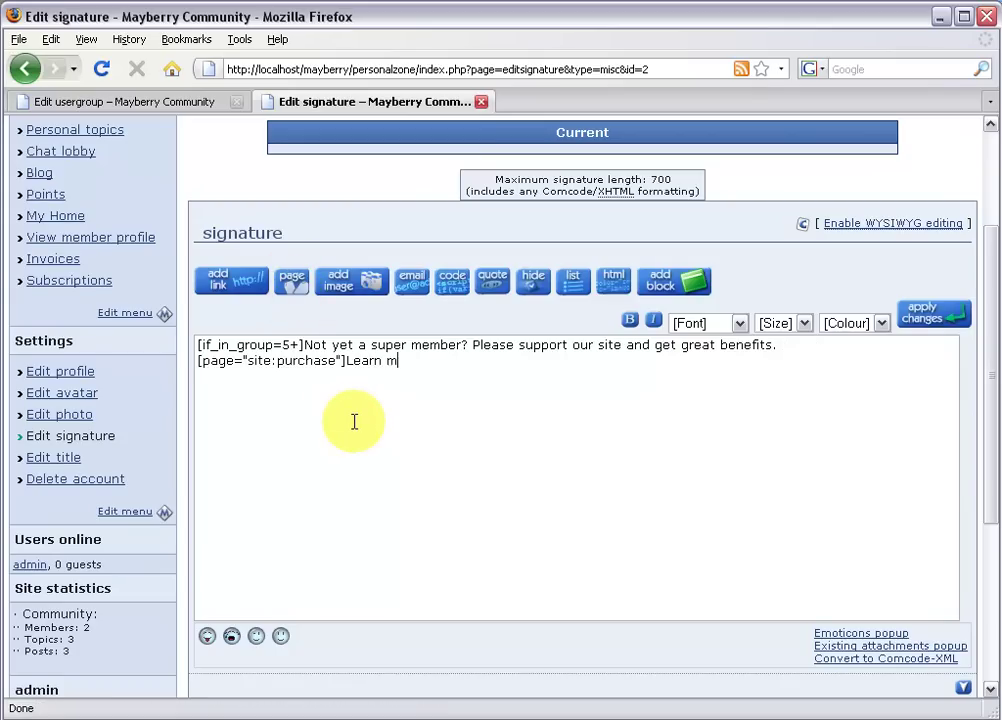
{"action": "type", "text": "ore[/page].[/if_"}
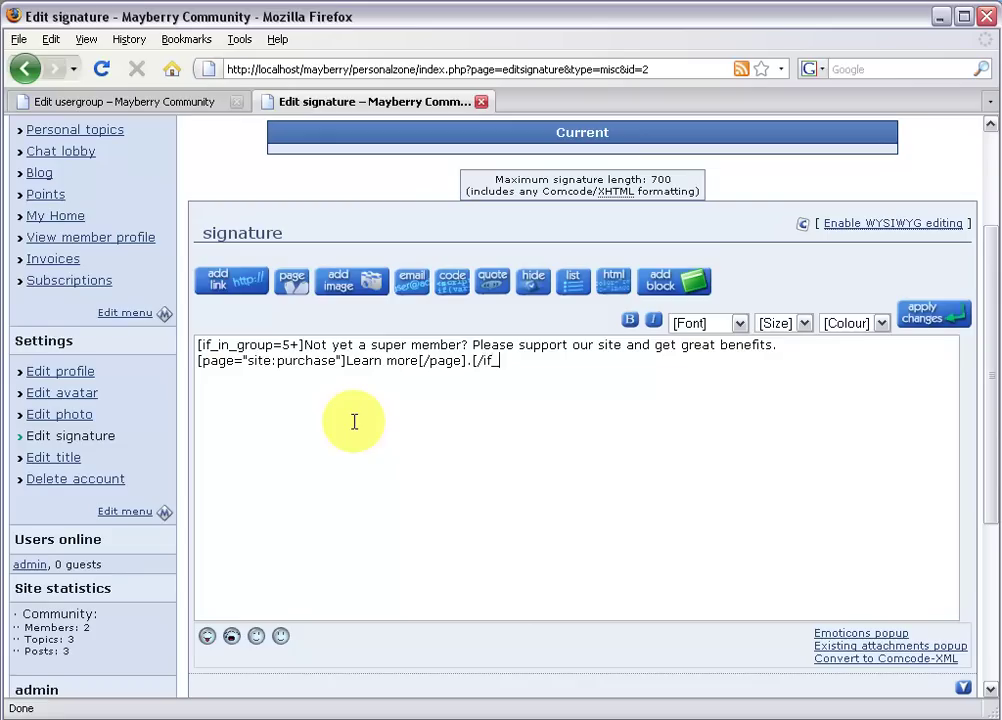
{"action": "type", "text": "in_group"}
{"action": "scroll", "coordinate": [984, 520], "scroll_direction": "down", "scroll_amount": 4}
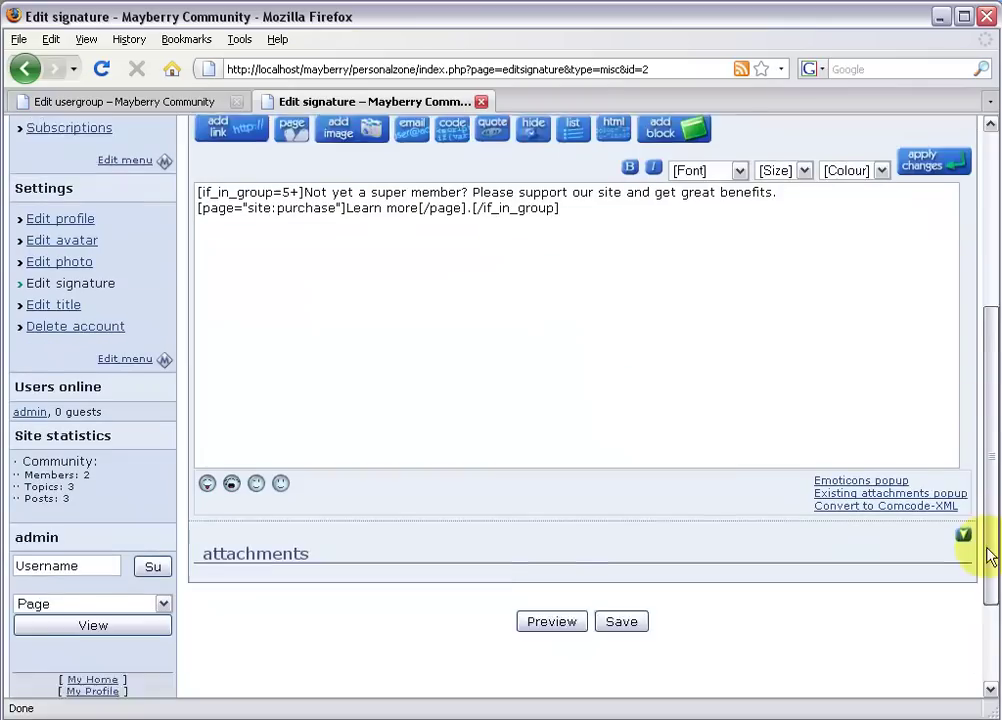
Step: Save the signature, then open the forum's Sample news post topic and scroll through the admin's post
{"action": "left_click", "coordinate": [628, 571]}
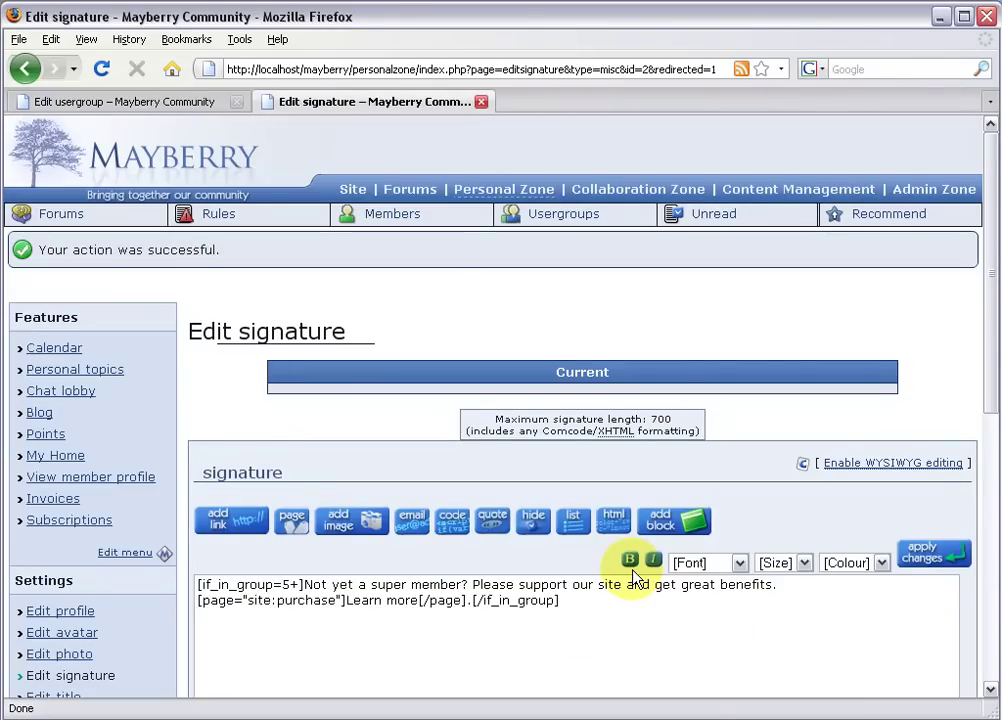
{"action": "left_click", "coordinate": [413, 192]}
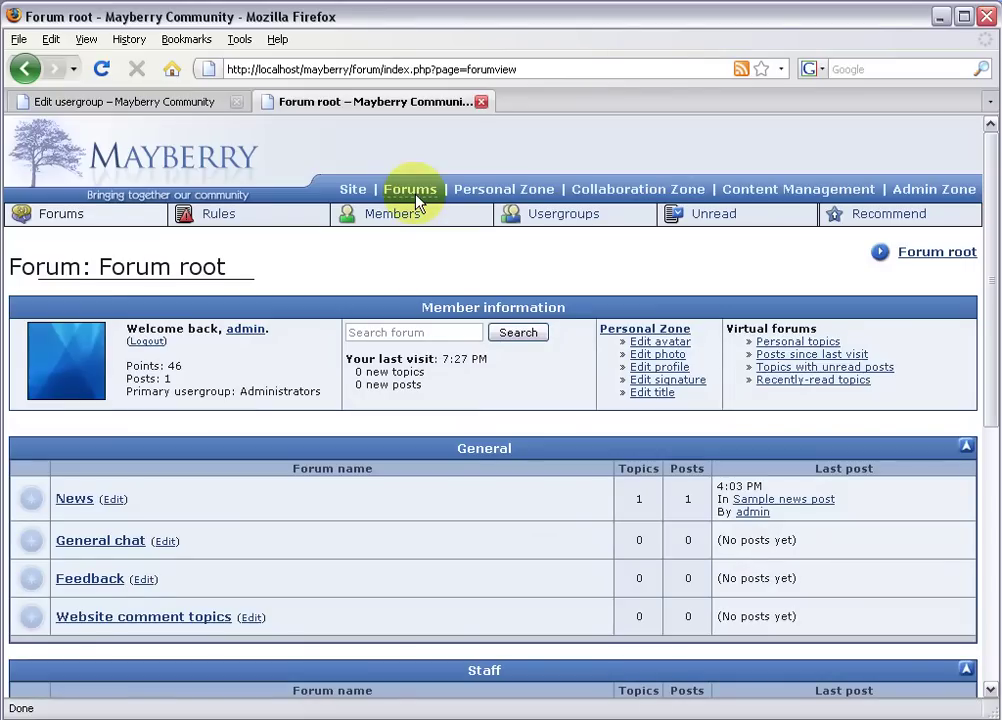
{"action": "left_click", "coordinate": [750, 499]}
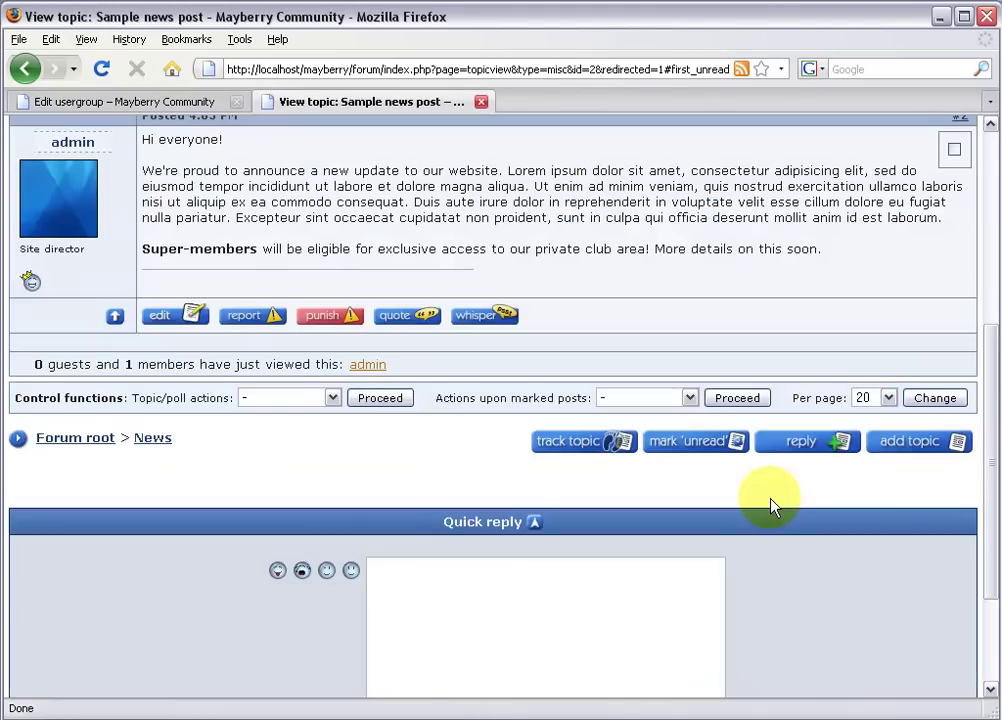
{"action": "left_click_drag", "start_coordinate": [991, 586], "coordinate": [939, 510]}
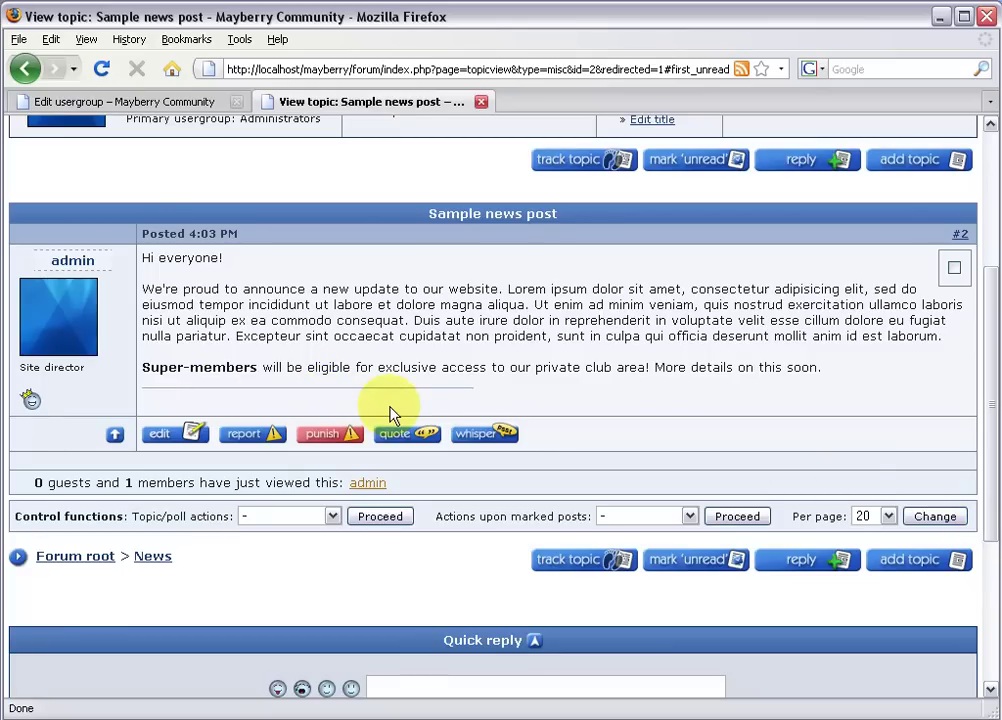
{"action": "scroll", "coordinate": [391, 409], "scroll_direction": "down", "scroll_amount": 1}
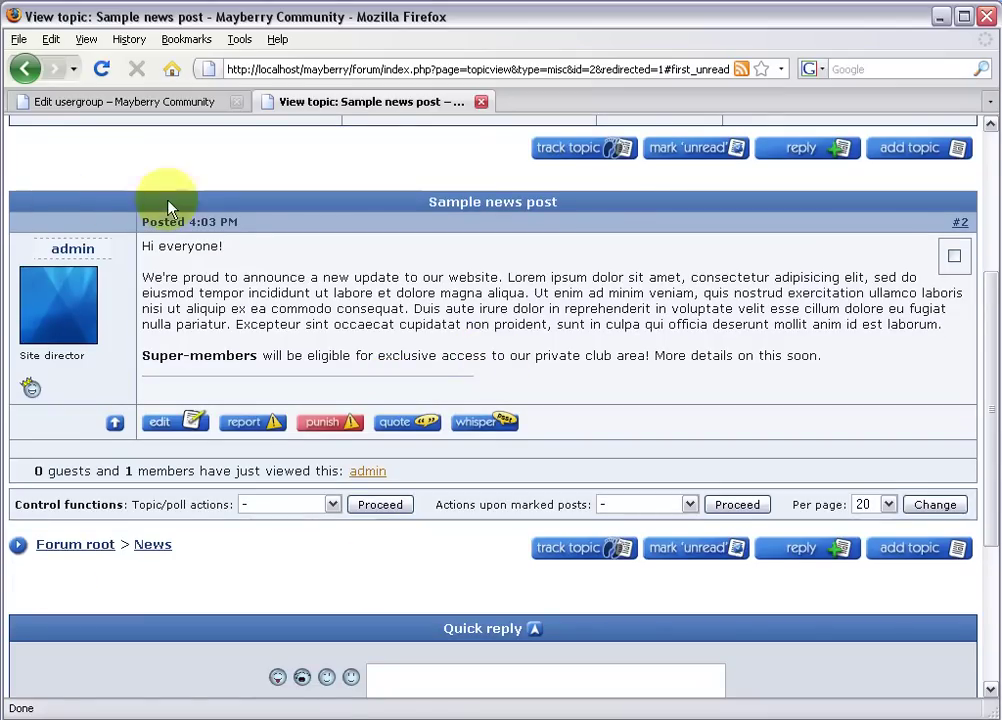
{"action": "scroll", "coordinate": [192, 548], "scroll_direction": "down", "scroll_amount": 5}
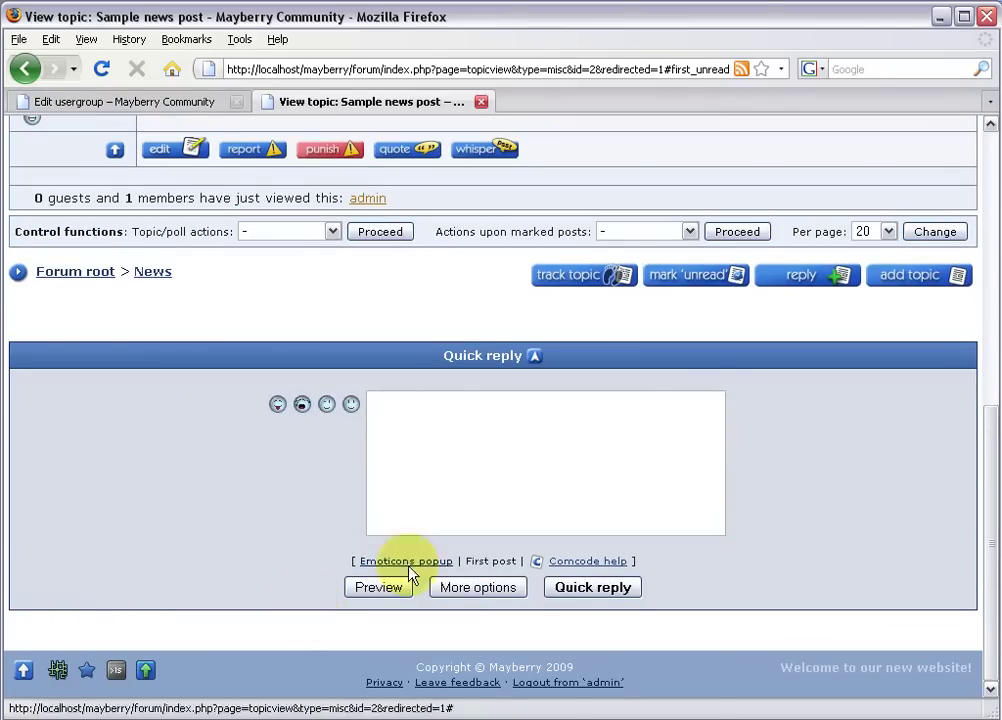
{"action": "left_click_drag", "start_coordinate": [991, 626], "coordinate": [990, 350]}
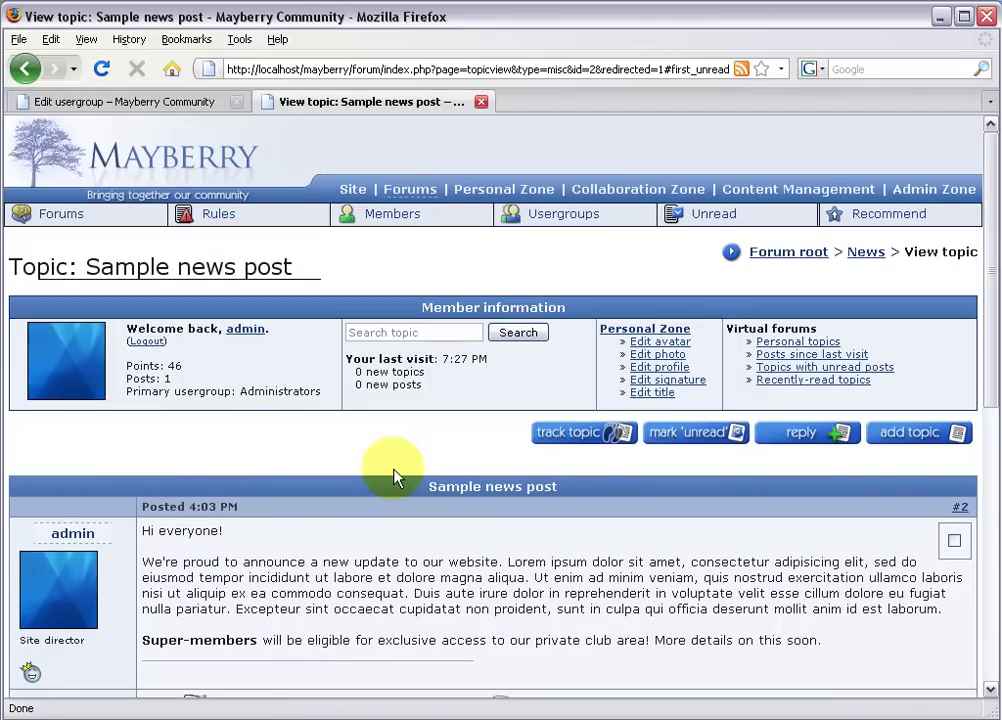
{"action": "left_click_drag", "start_coordinate": [988, 322], "coordinate": [970, 390]}
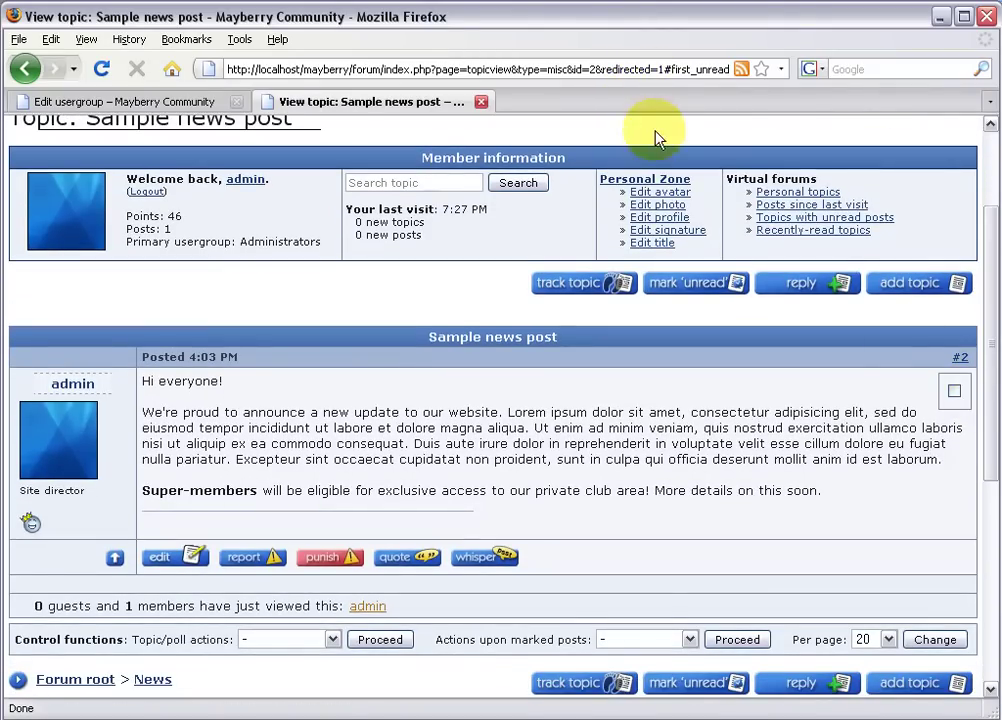
Step: Reload the topic as the Newbie test member by inserting &keep_su= and their username before #first_unread
{"action": "left_click", "coordinate": [660, 69]}
{"action": "left_click", "coordinate": [668, 69]}
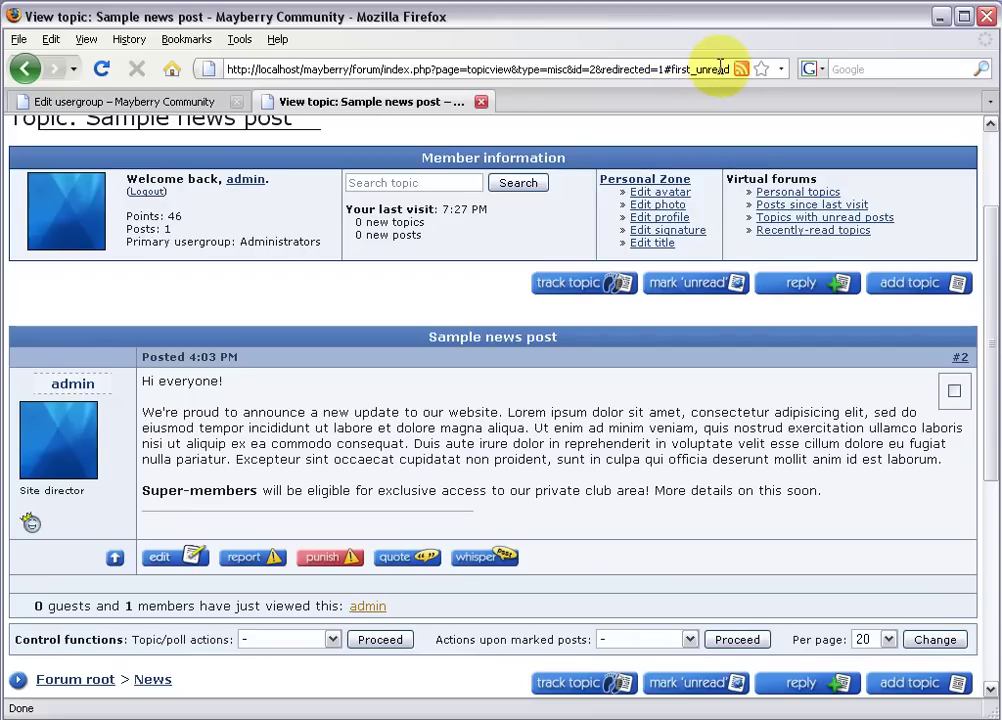
{"action": "left_click", "coordinate": [668, 69]}
{"action": "type", "text": "&k"}
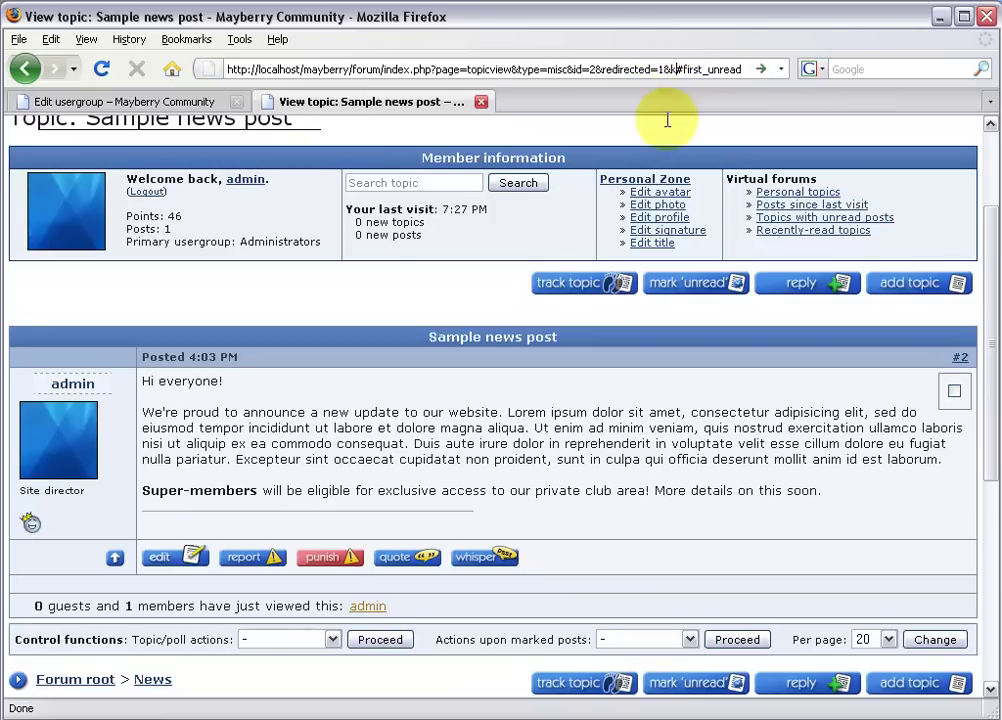
{"action": "type", "text": "eep_su=Test"}
{"action": "key", "text": "Return"}
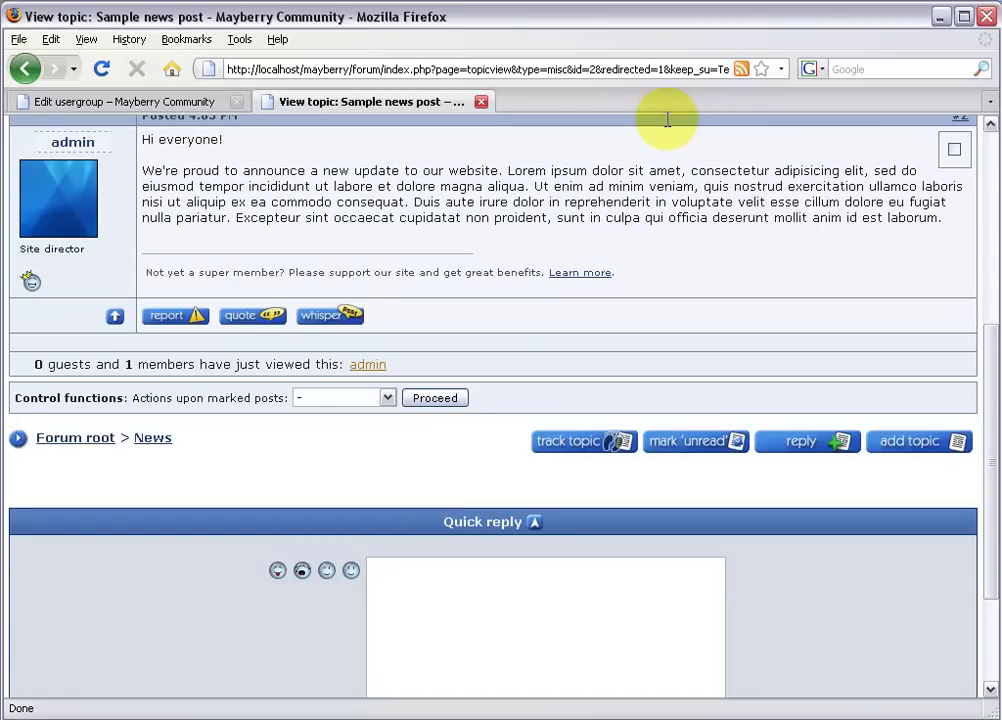
{"action": "left_click_drag", "start_coordinate": [986, 555], "coordinate": [991, 385]}
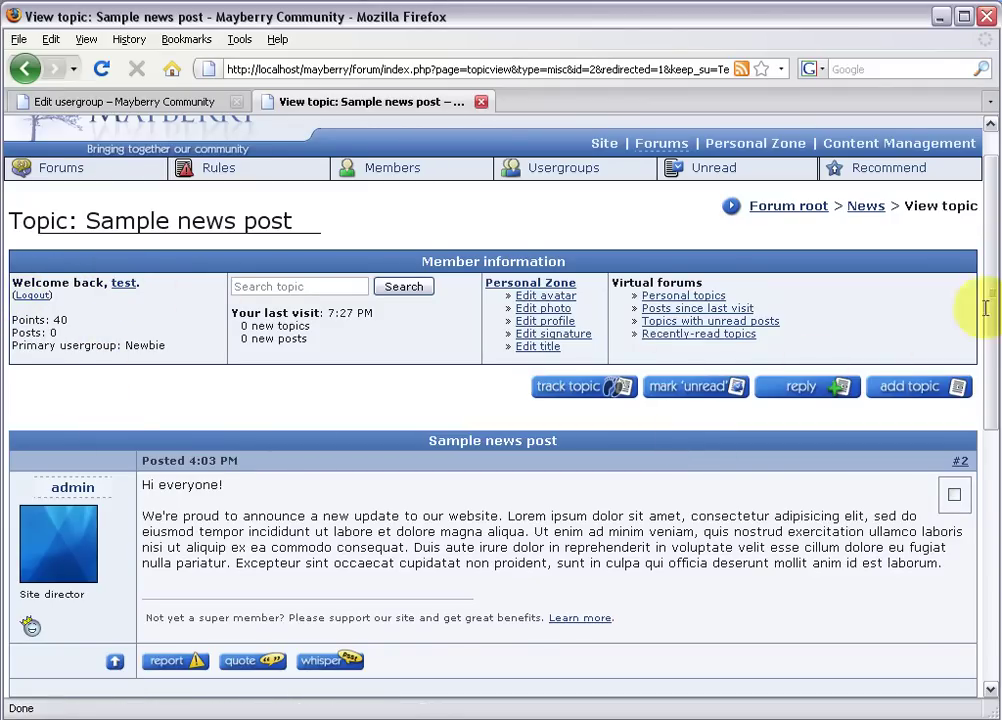
{"action": "scroll", "coordinate": [977, 320], "scroll_direction": "down", "scroll_amount": 3}
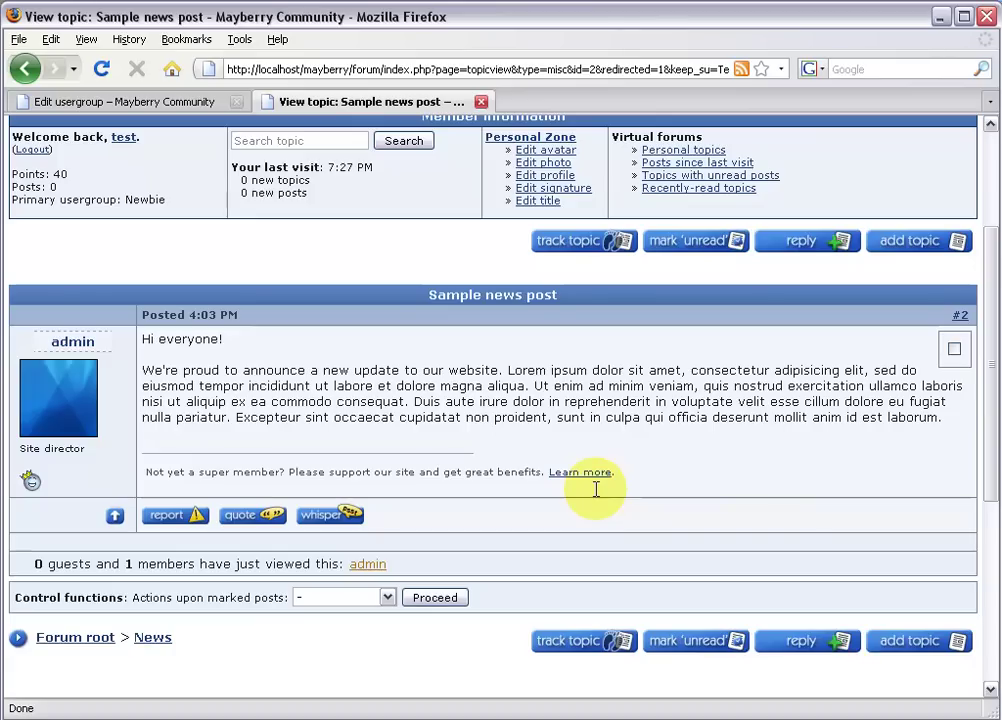
{"action": "left_click", "coordinate": [24, 68]}
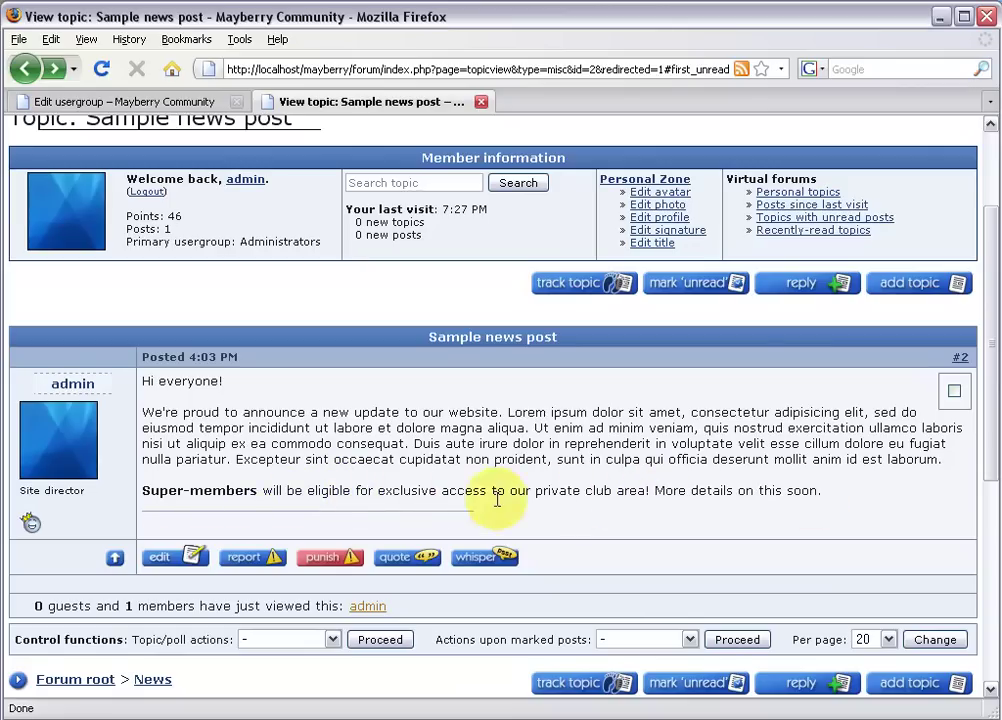
{"action": "left_click", "coordinate": [25, 68]}
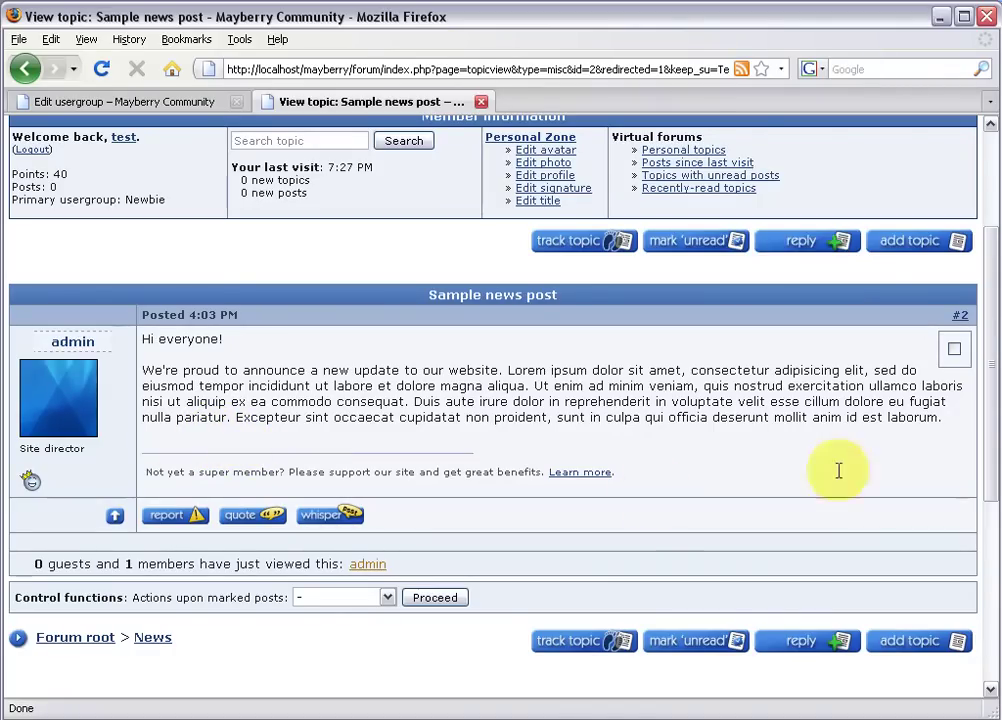
{"action": "scroll", "coordinate": [988, 440], "scroll_direction": "down", "scroll_amount": 3}
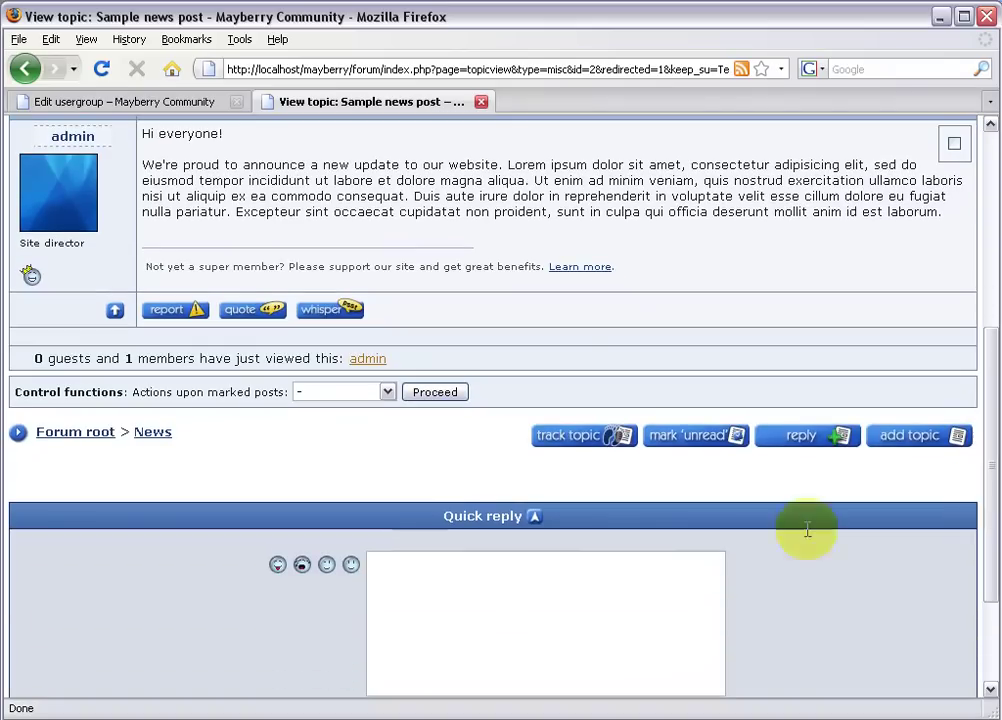
Step: Quote the admin's post in a quick reply, revealing its [if_in_group=2-4] Super-members note
{"action": "left_click", "coordinate": [255, 308]}
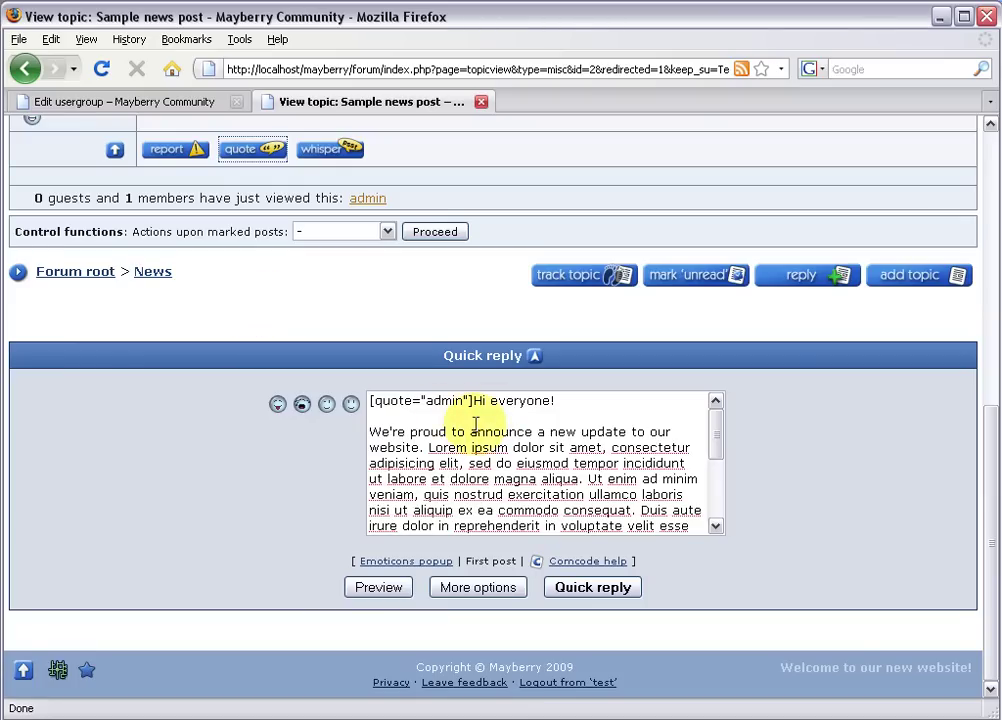
{"action": "left_click_drag", "start_coordinate": [713, 427], "coordinate": [711, 484]}
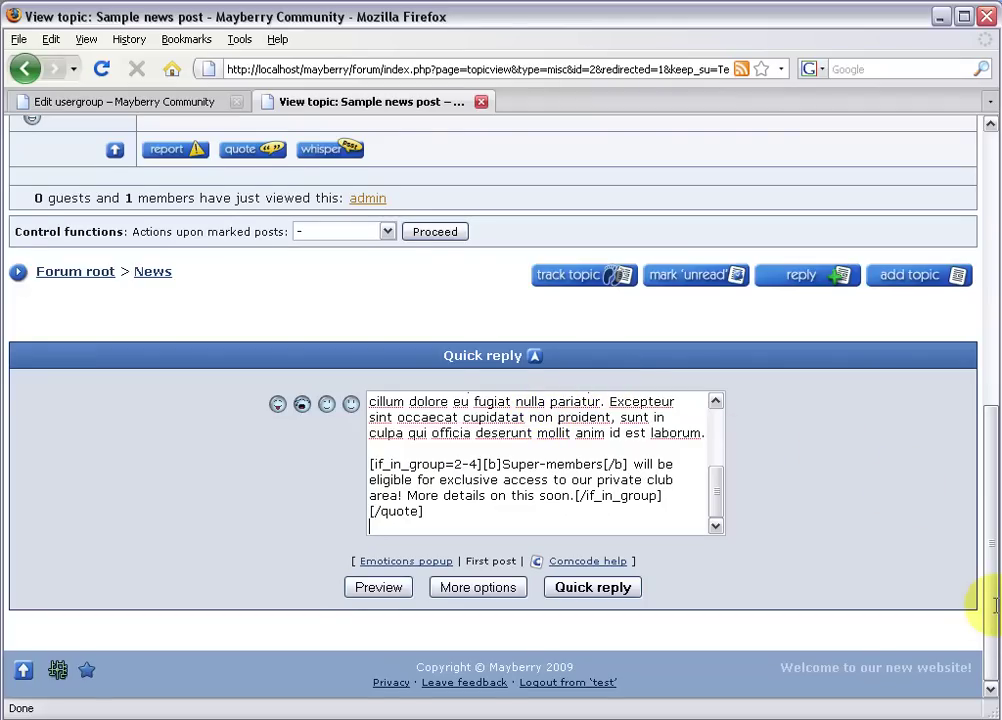
{"action": "scroll", "coordinate": [995, 605], "scroll_direction": "up", "scroll_amount": 1}
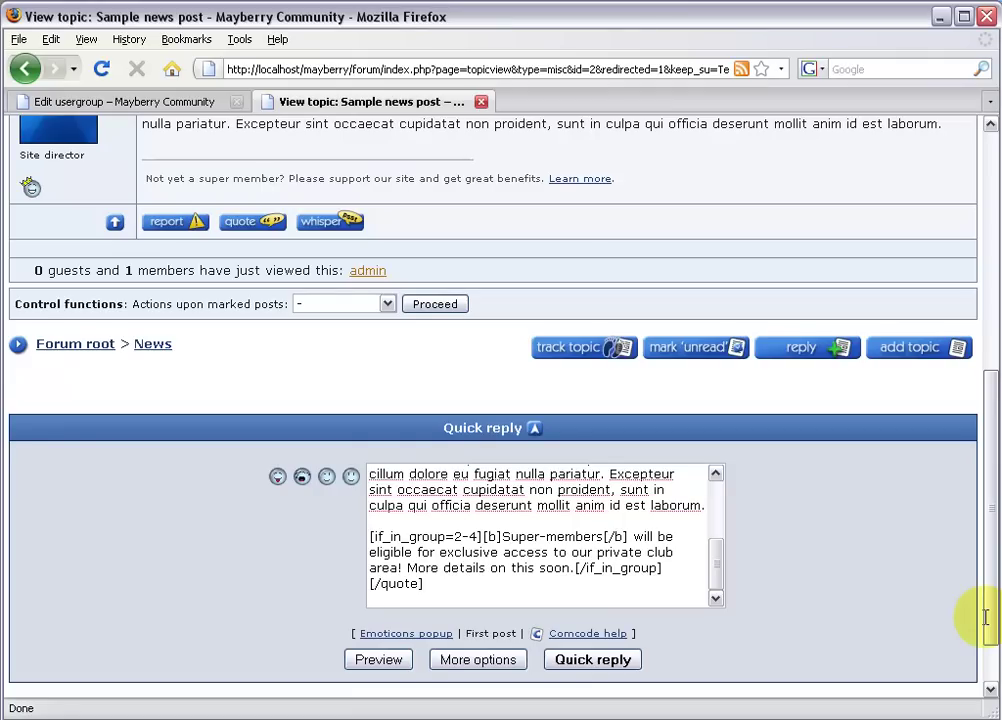
{"action": "left_click_drag", "start_coordinate": [986, 600], "coordinate": [986, 370]}
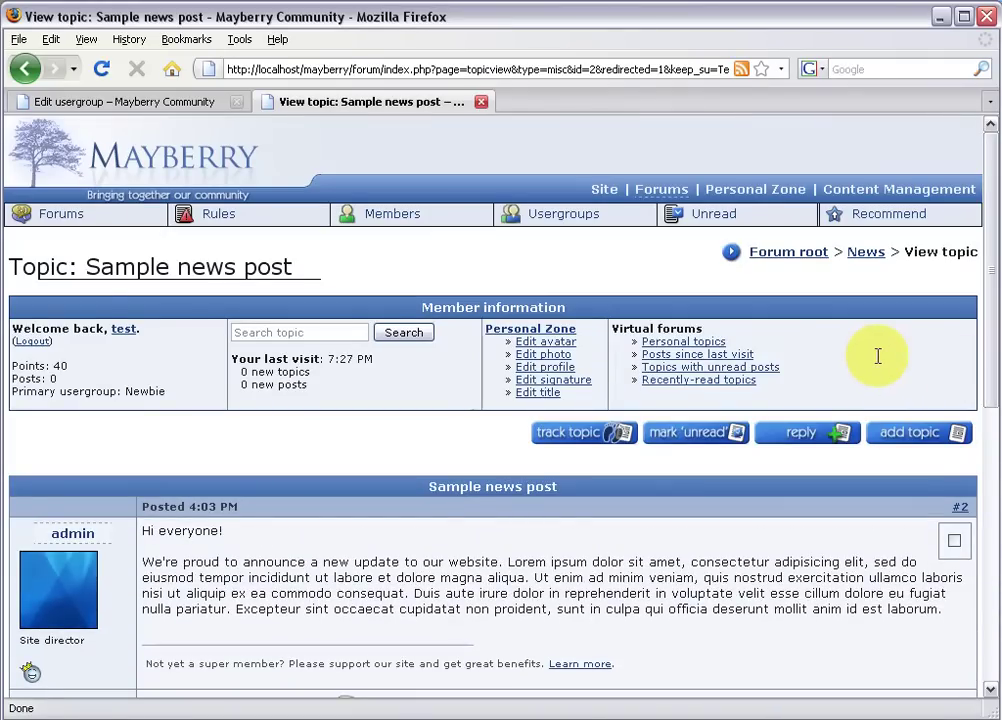